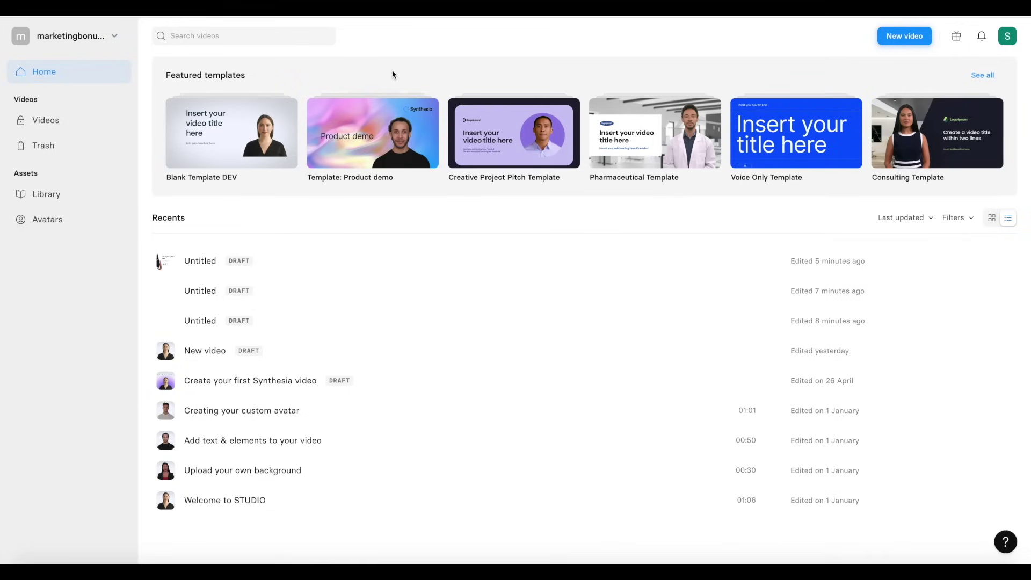
Look through the Videos, Trash and Library sections, including the Library's Media folder, and return to the Library overview
mouse_move(342, 112)
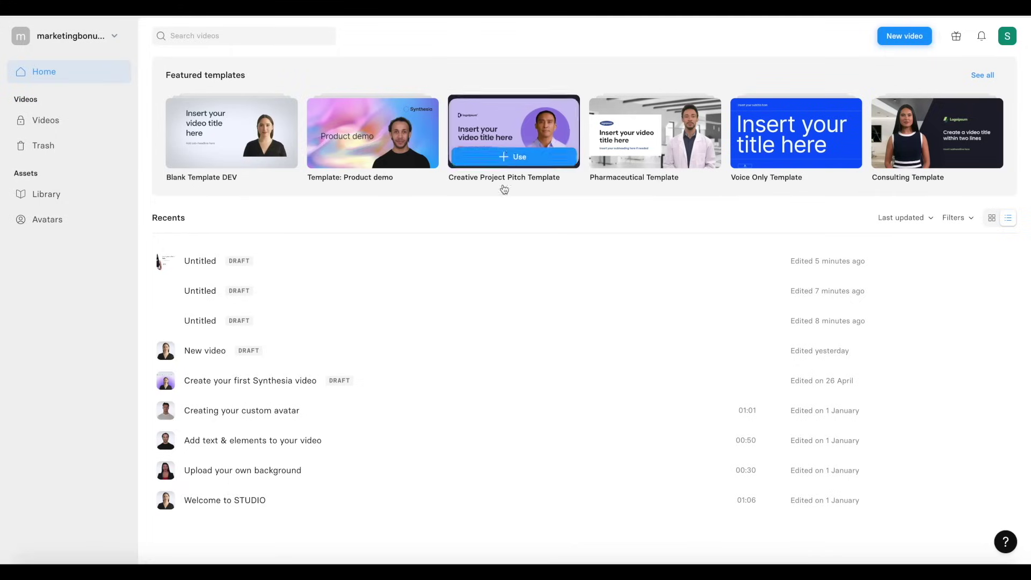
click(62, 122)
click(48, 145)
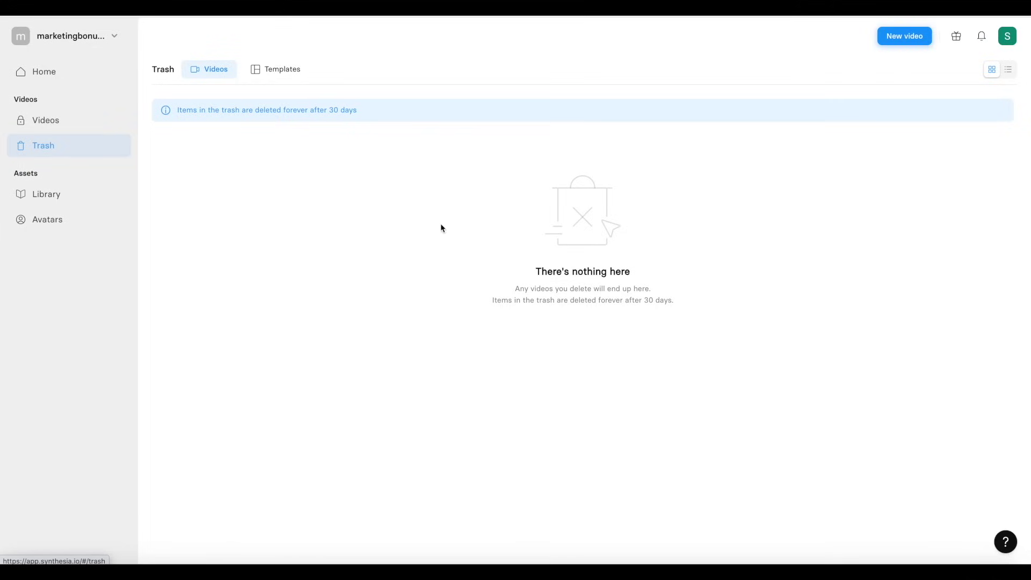
click(69, 194)
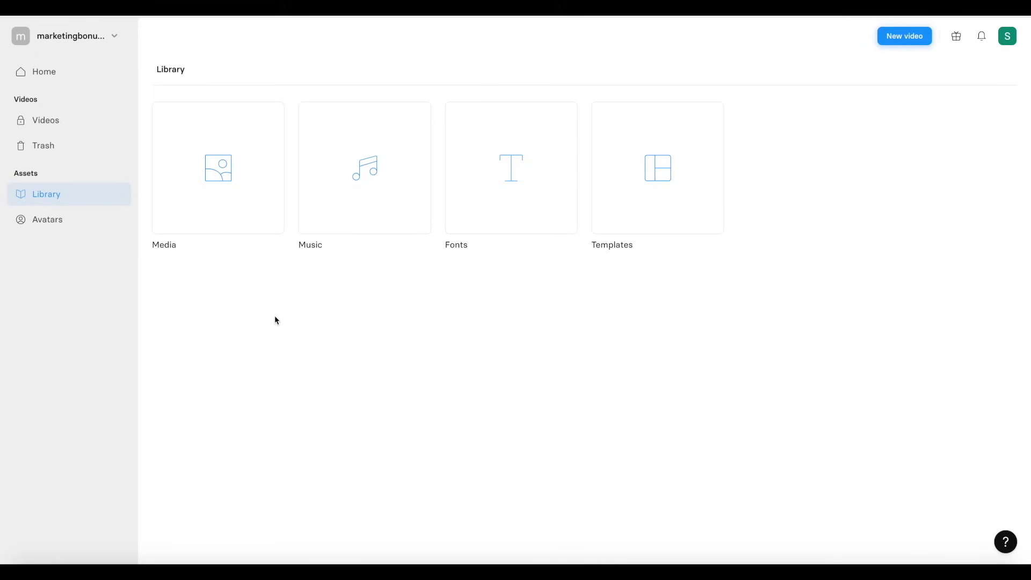
click(231, 214)
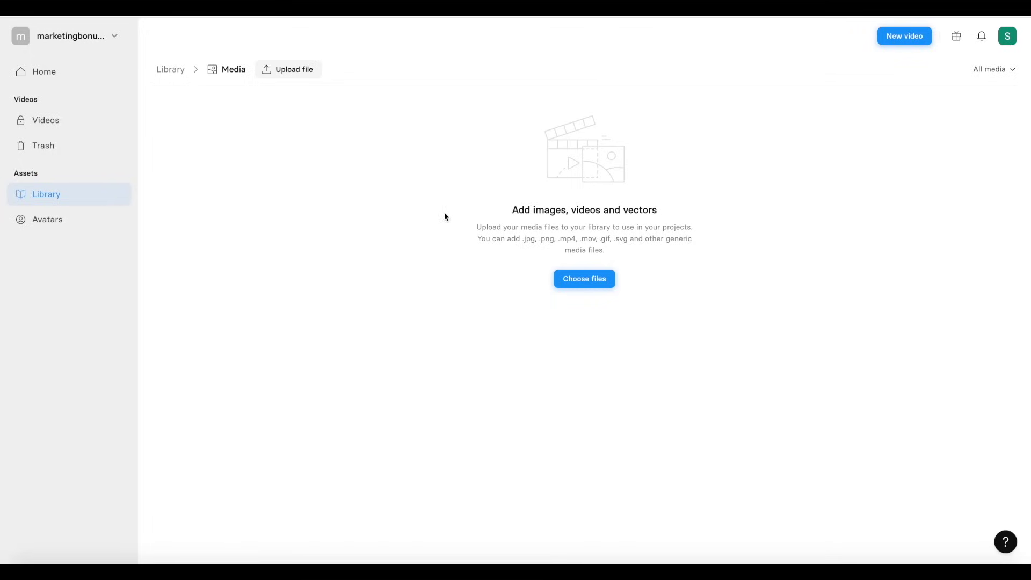
click(46, 194)
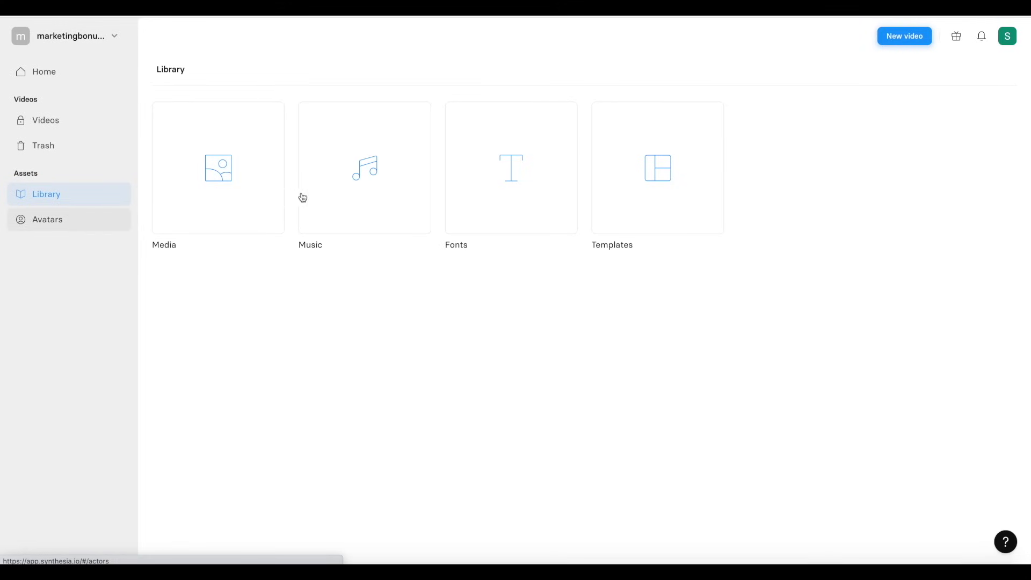
Open the Avatars collection and browse the available presenters
click(101, 230)
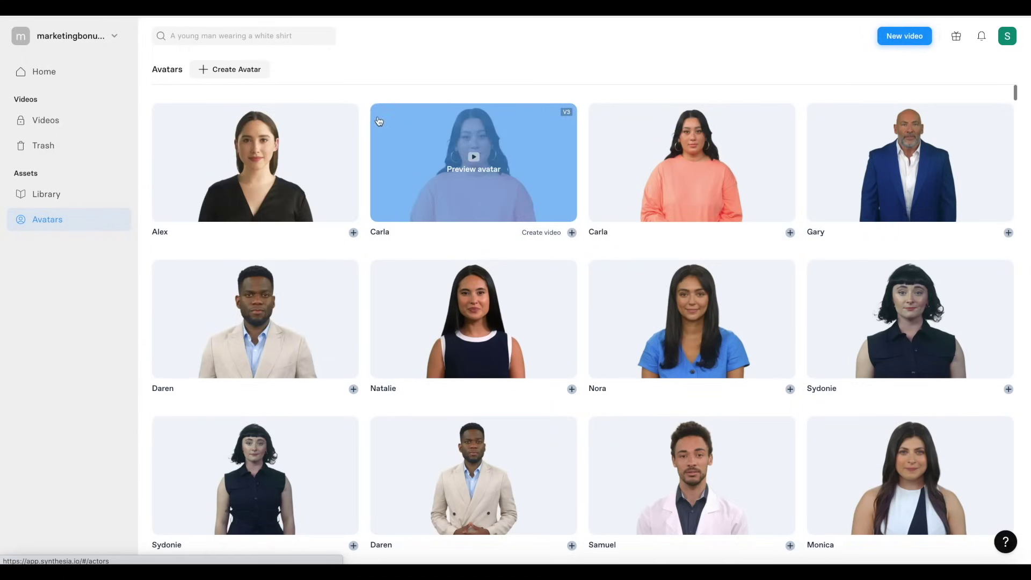
scroll(363, 102, down, 15)
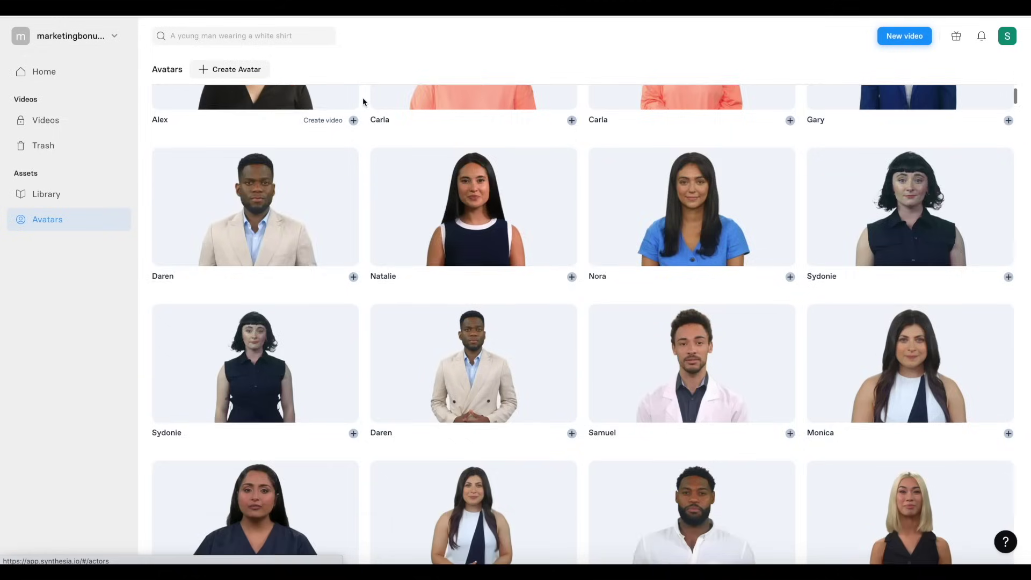
scroll(363, 103, down, 20)
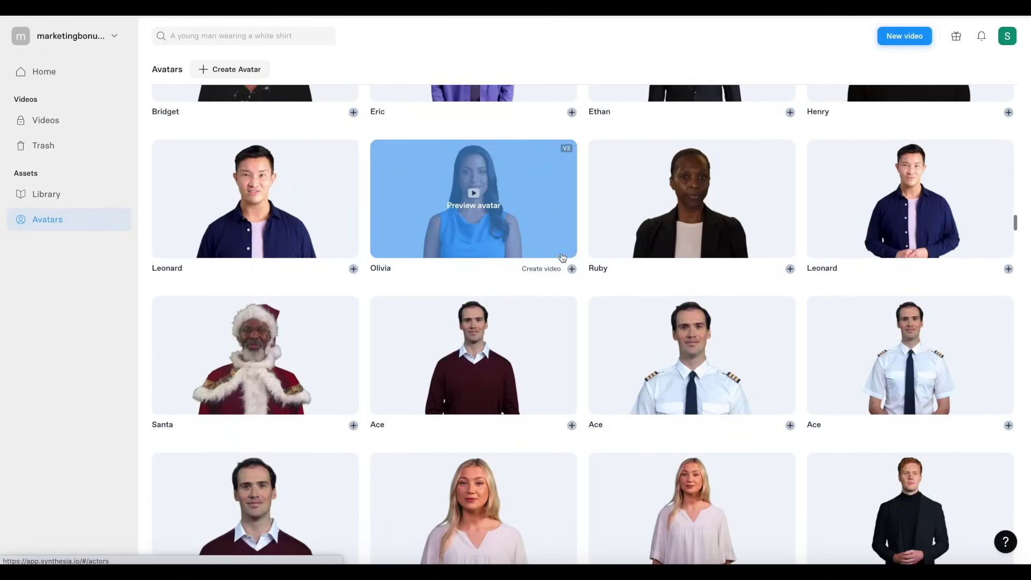
scroll(585, 243, down, 7)
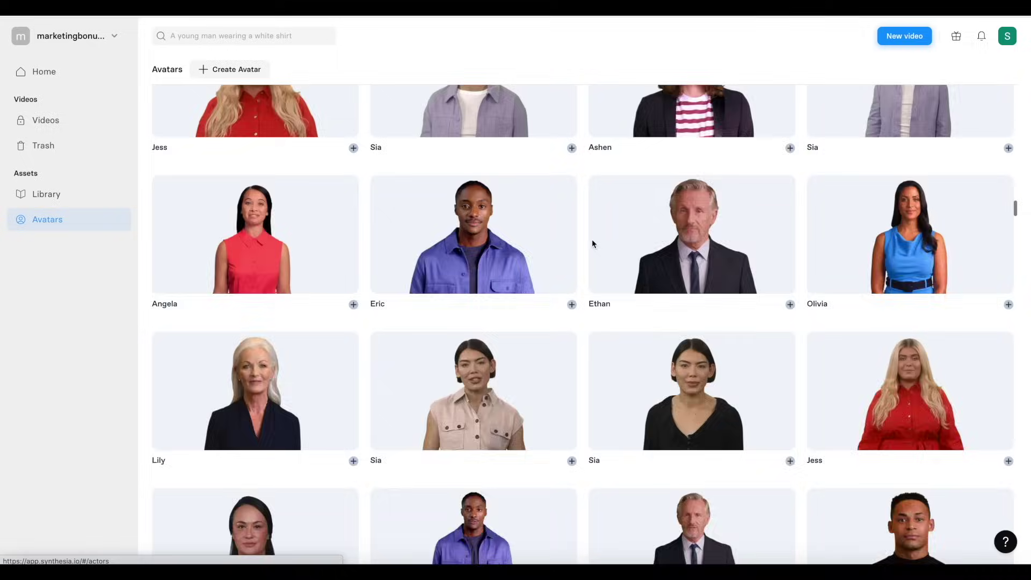
scroll(590, 244, up, 20)
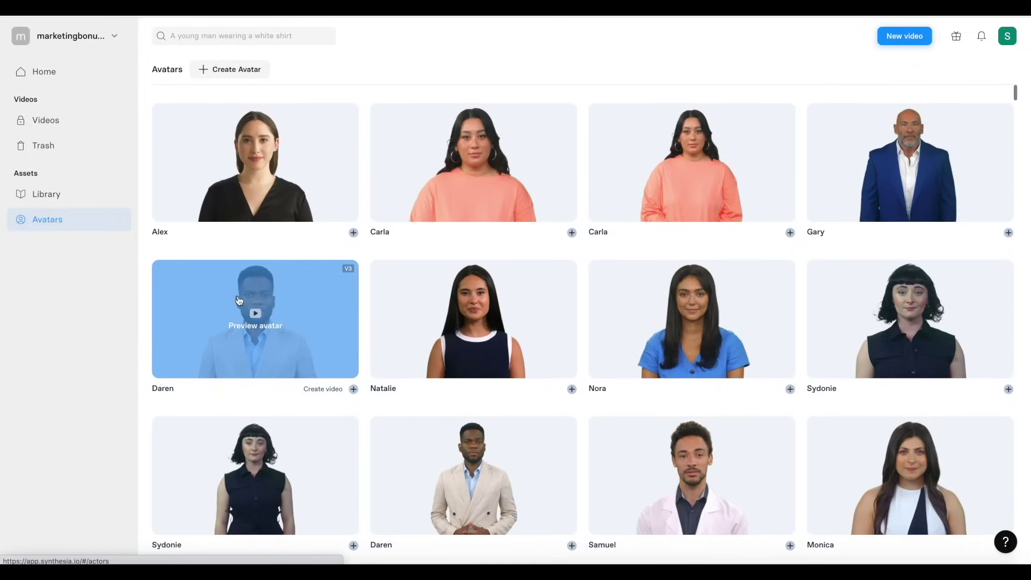
Play the English preview video of the Alex avatar and close the preview
mouse_move(257, 196)
click(255, 162)
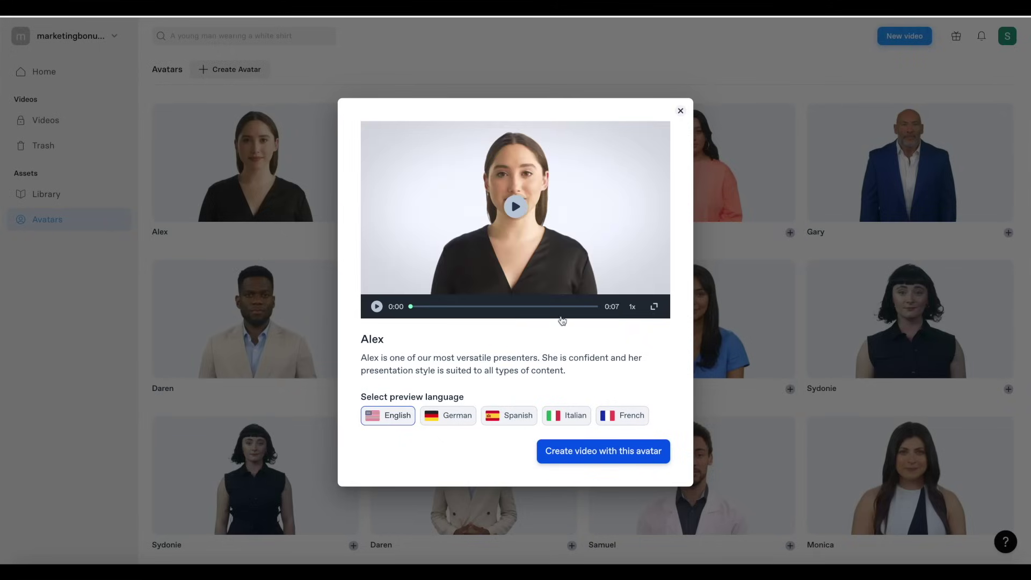
click(515, 207)
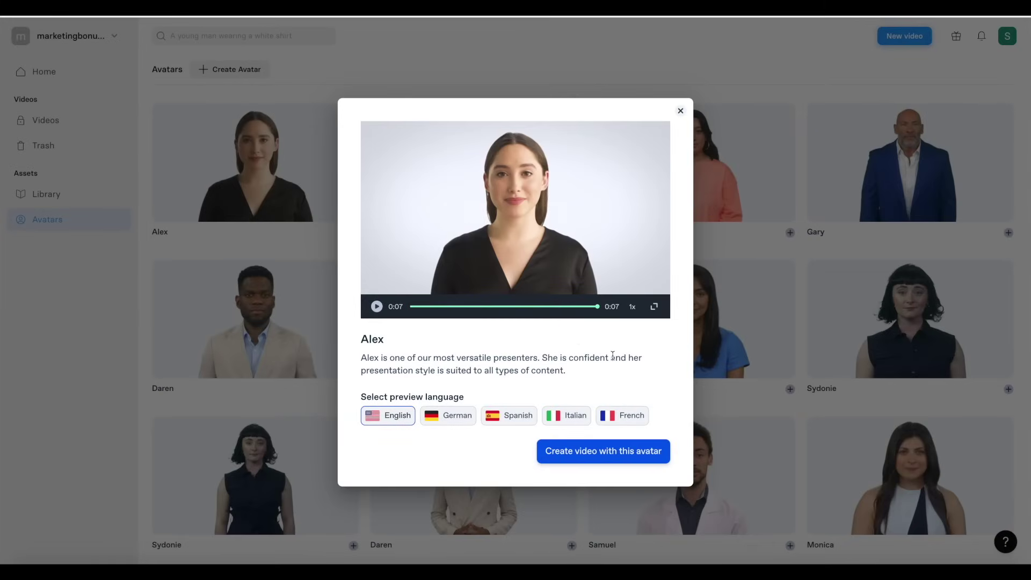
click(681, 111)
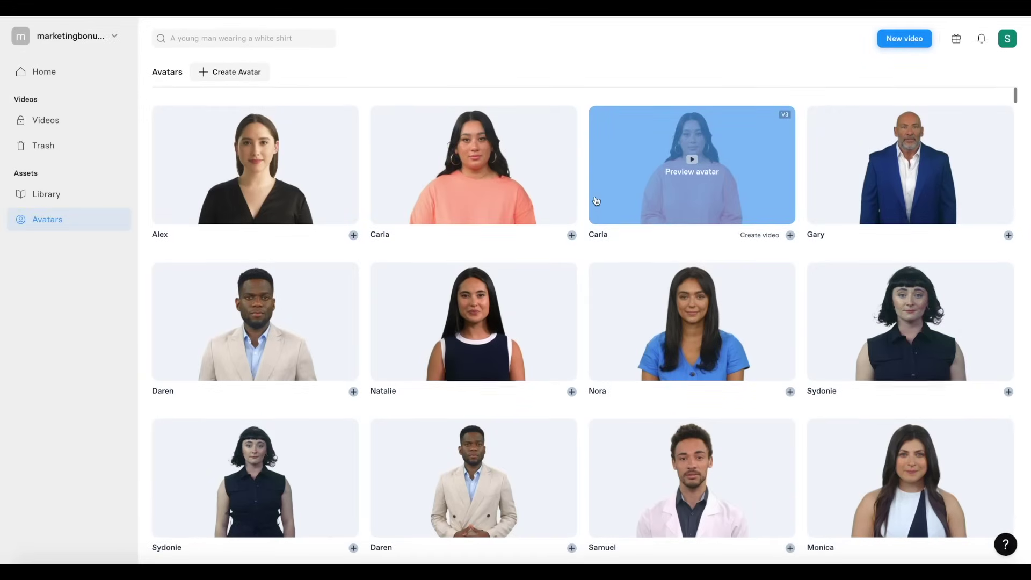
Find the standing Monica avatar in the second row below Daren, play part of its English preview, pause it and close the preview
scroll(590, 203, down, 3)
scroll(586, 205, down, 2)
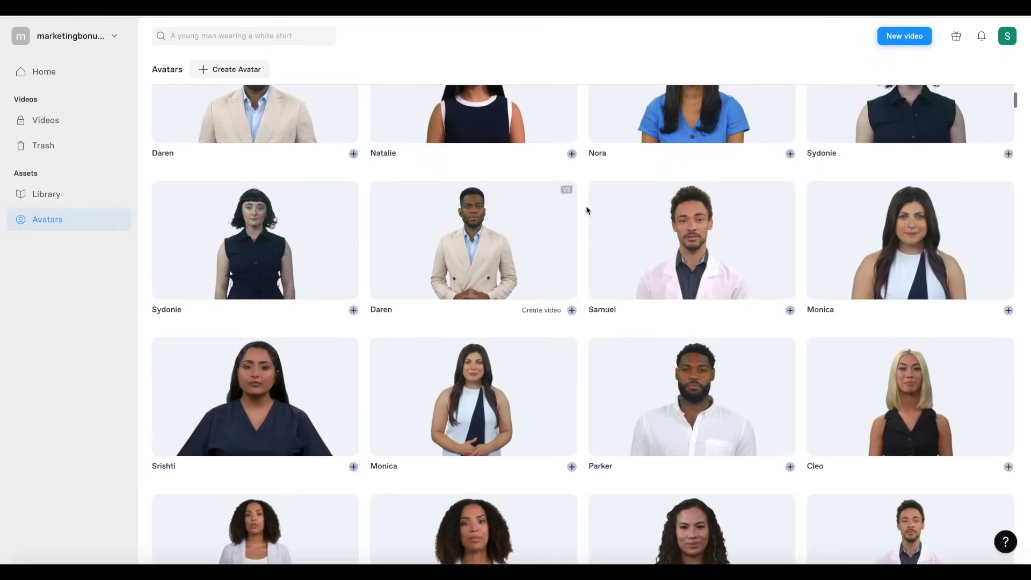
scroll(587, 210, down, 2)
scroll(474, 290, up, 1)
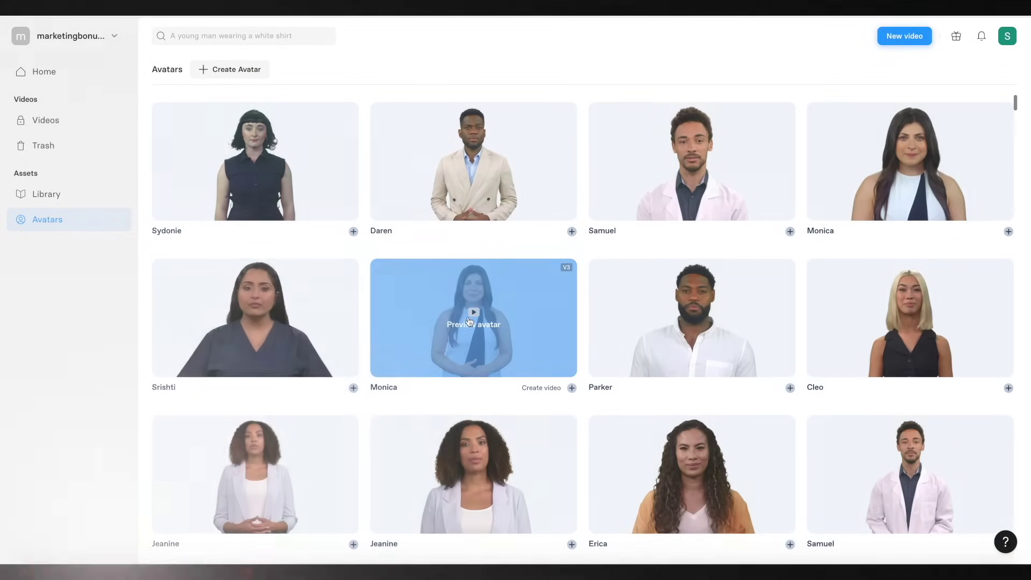
click(469, 322)
click(378, 323)
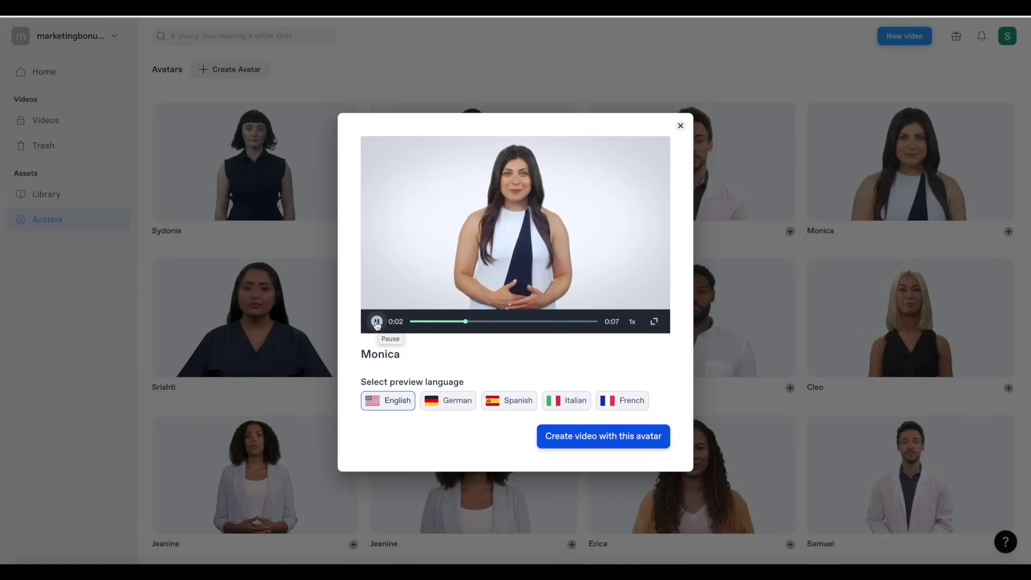
click(377, 322)
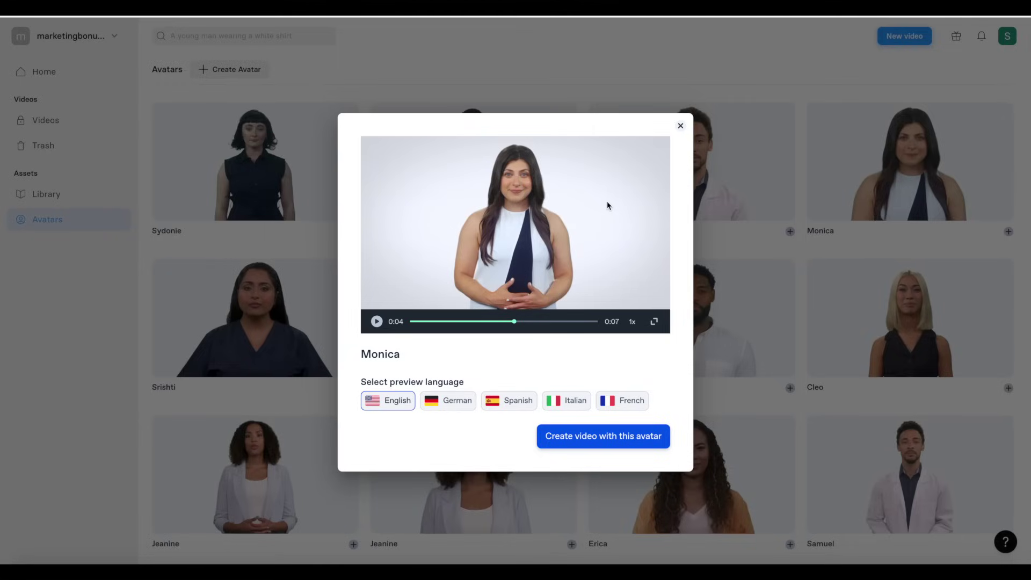
click(681, 125)
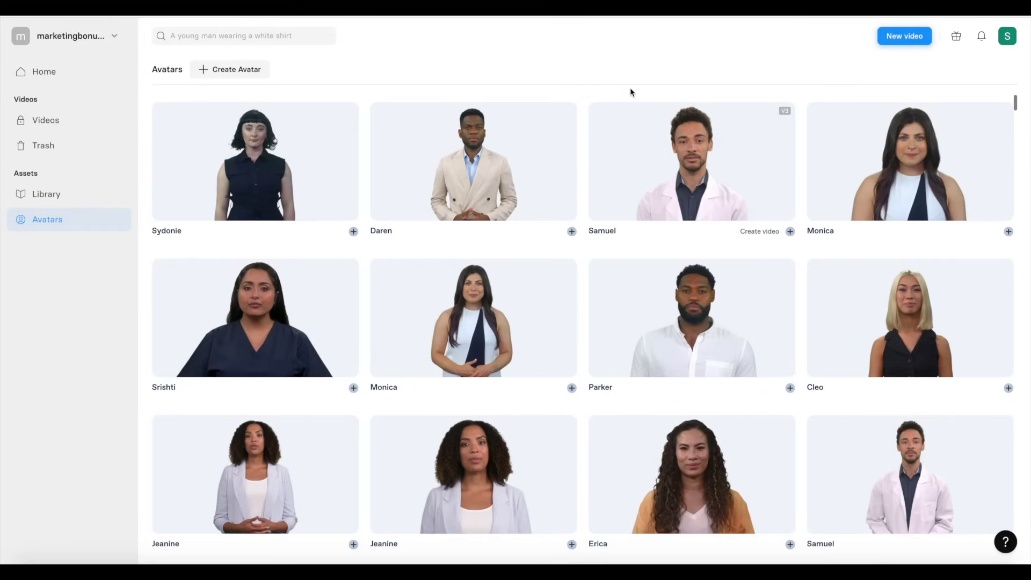
Examine the range of avatars further down the collection, including different outfits and professions, and return toward the beginning
scroll(631, 191, up, 6)
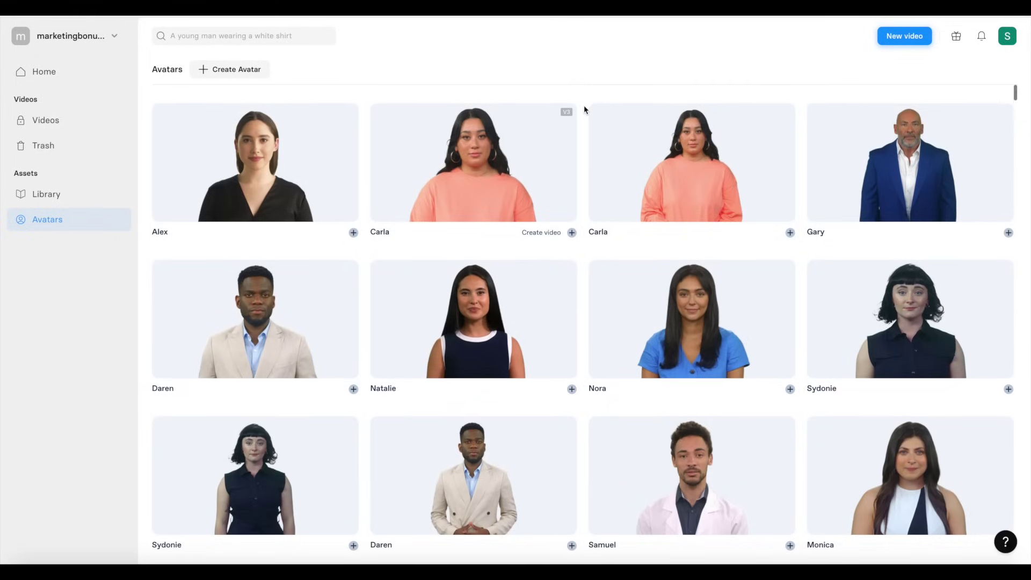
scroll(584, 109, down, 3)
scroll(584, 109, down, 6)
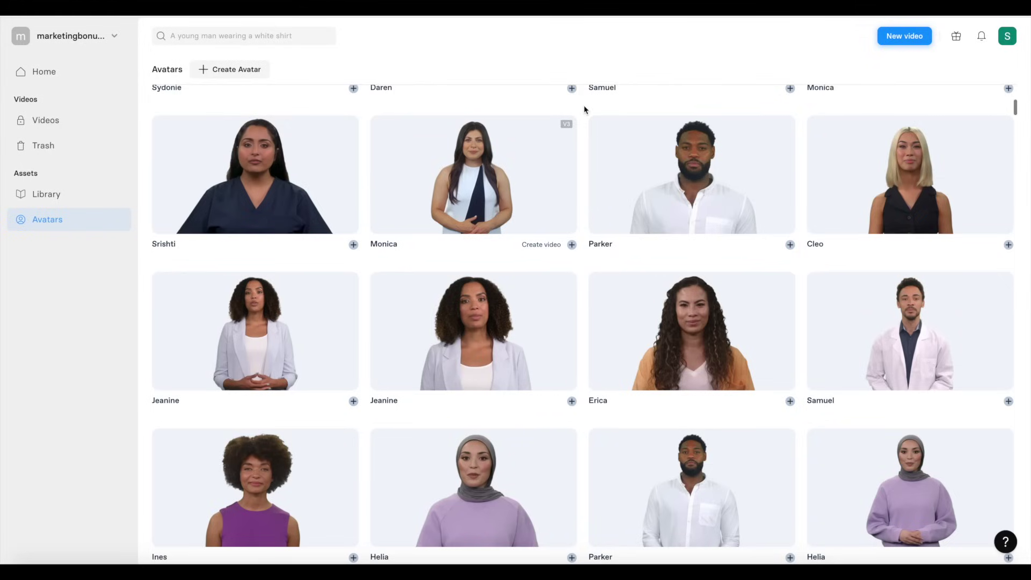
scroll(585, 109, up, 8)
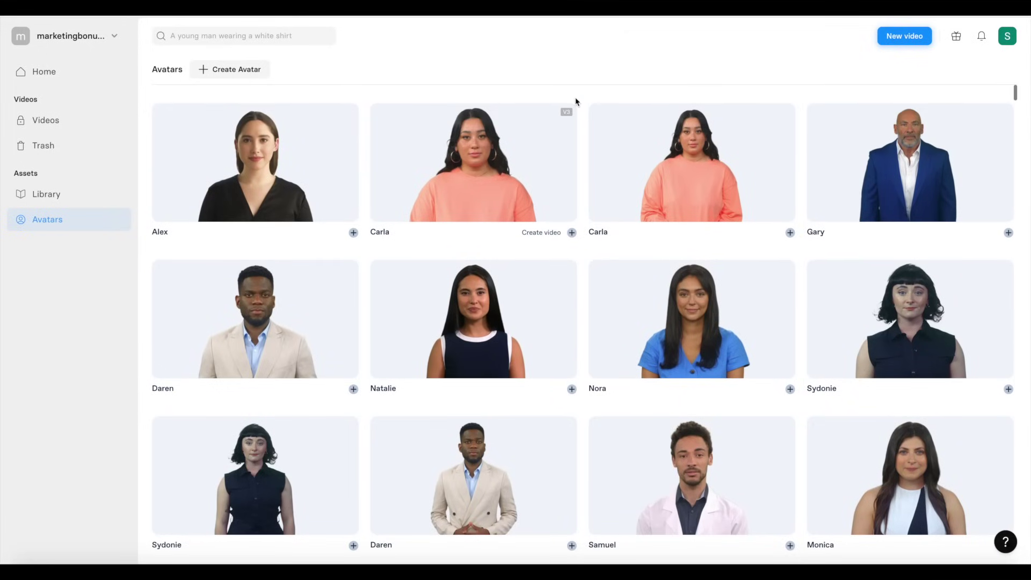
scroll(572, 97, down, 15)
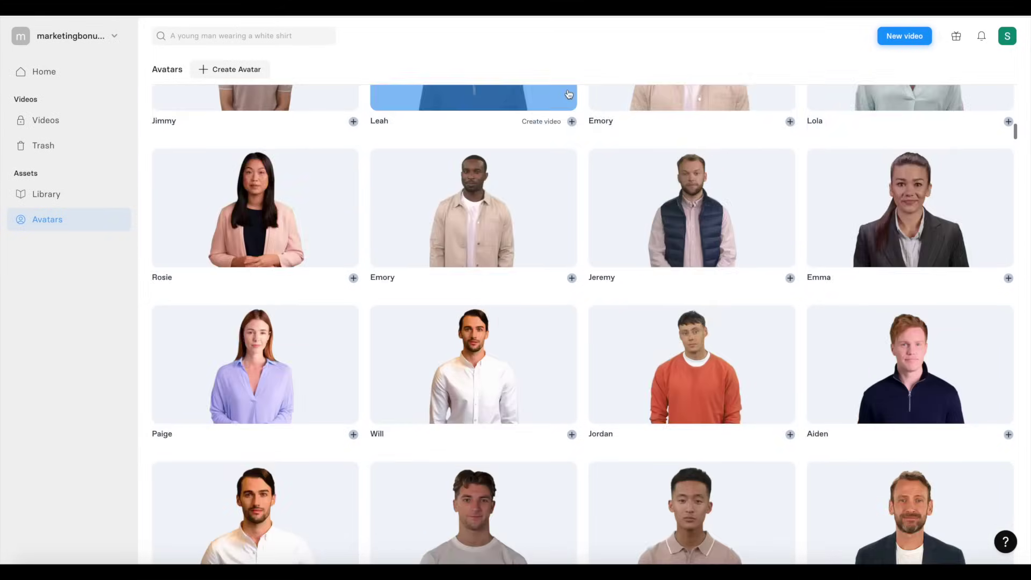
scroll(570, 97, down, 10)
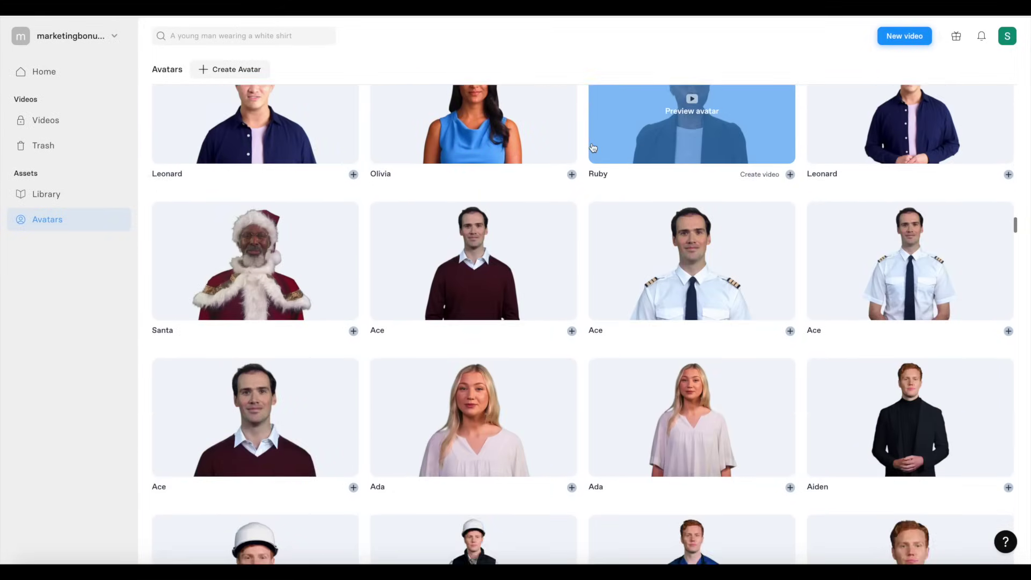
scroll(580, 145, down, 10)
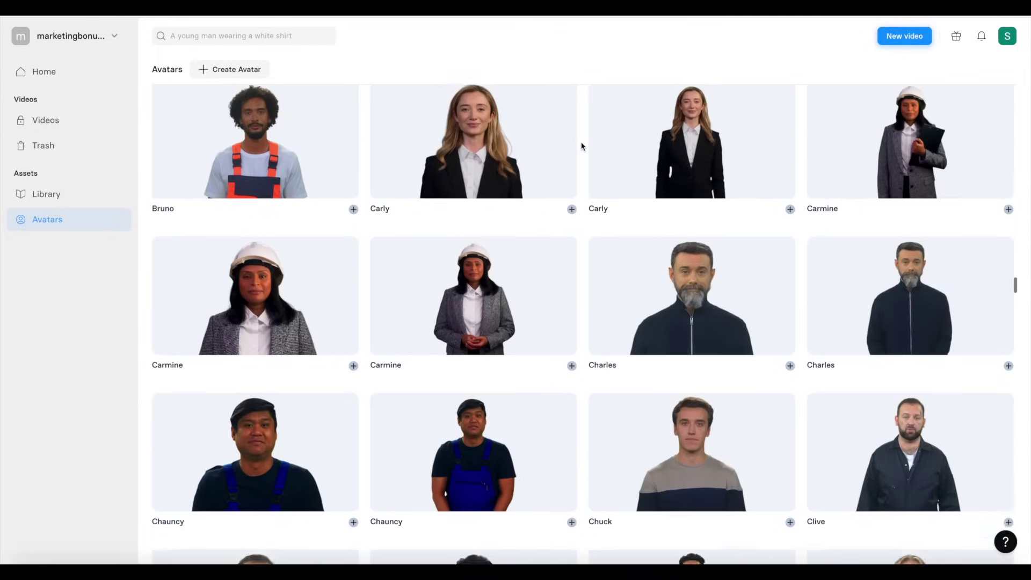
scroll(581, 146, up, 15)
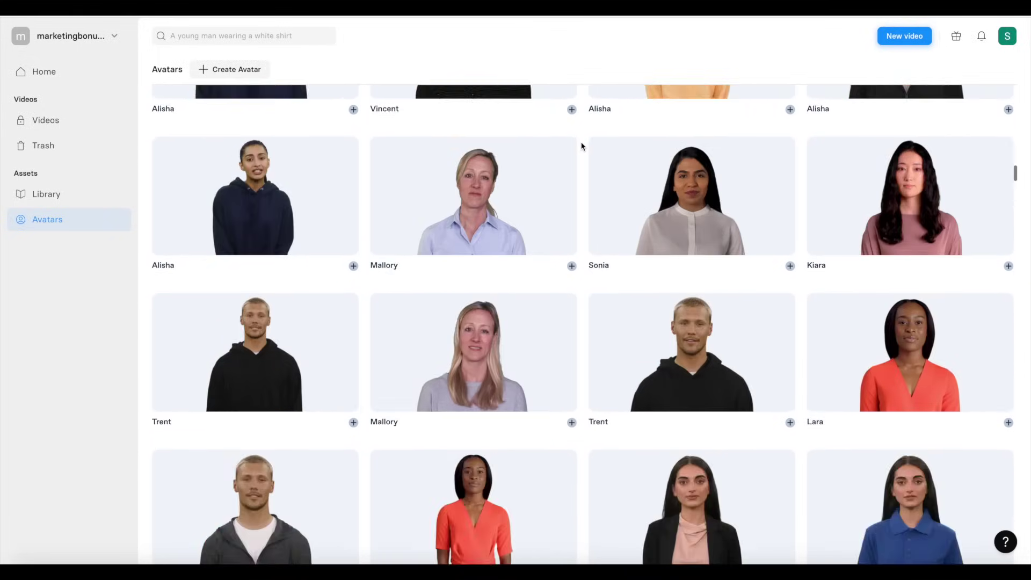
scroll(581, 146, up, 10)
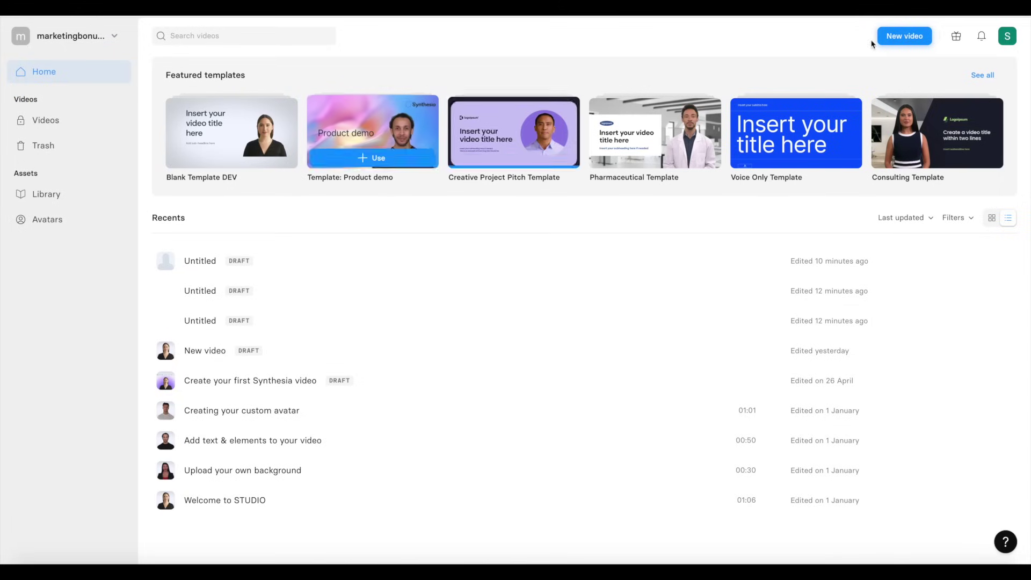
Start creating a new video from the home page
click(906, 37)
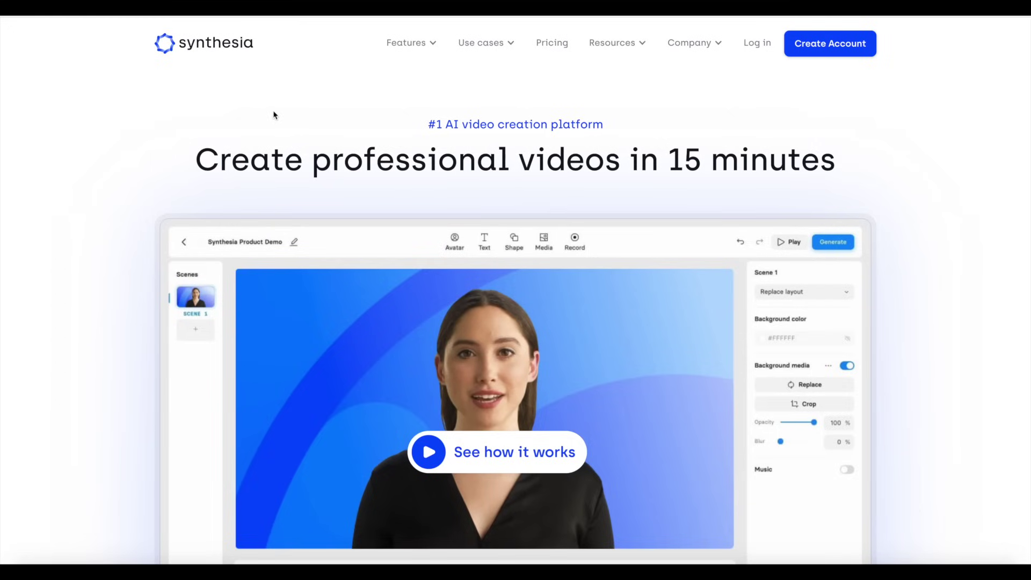
Switch to the public Synthesia website and review its product demo and the feature list for AI avatars and voices
scroll(239, 134, down, 1)
scroll(204, 145, down, 7)
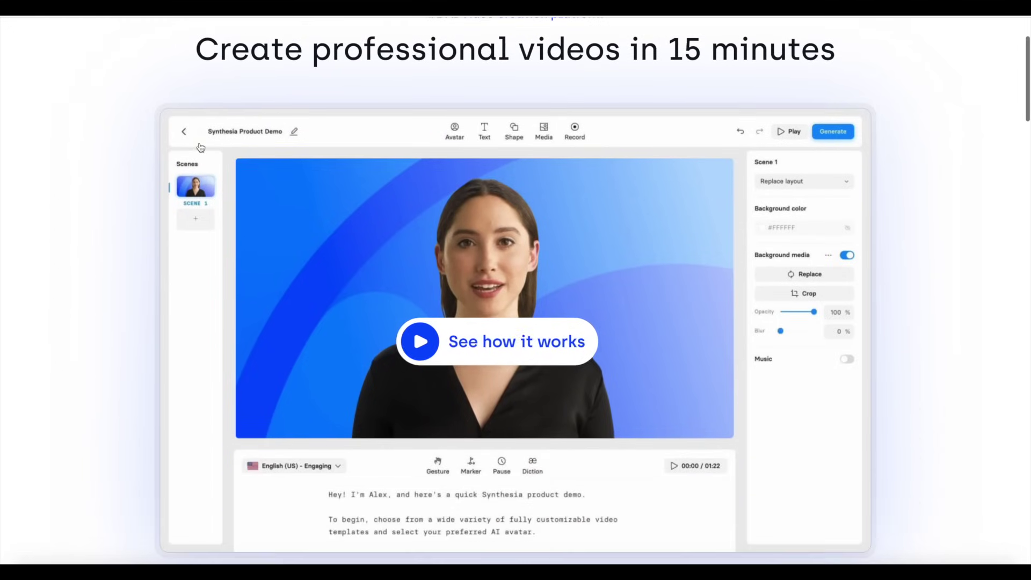
scroll(201, 146, down, 7)
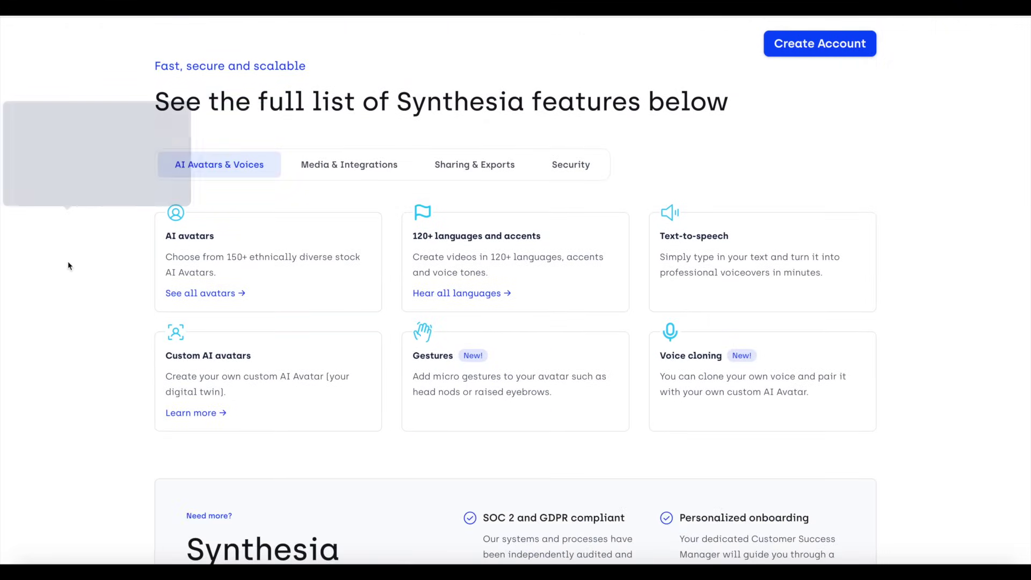
scroll(68, 262, down, 1)
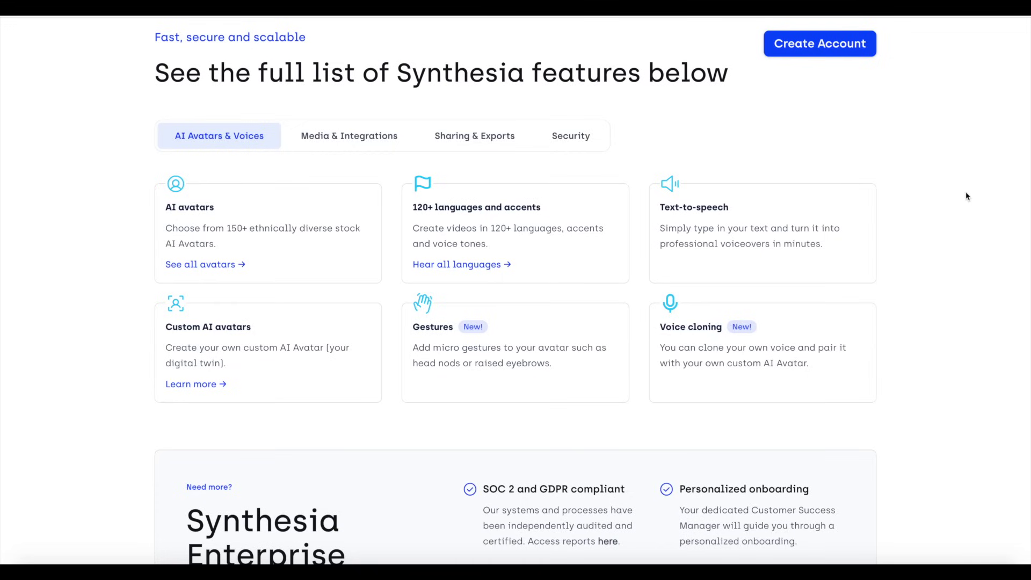
scroll(967, 197, down, 1)
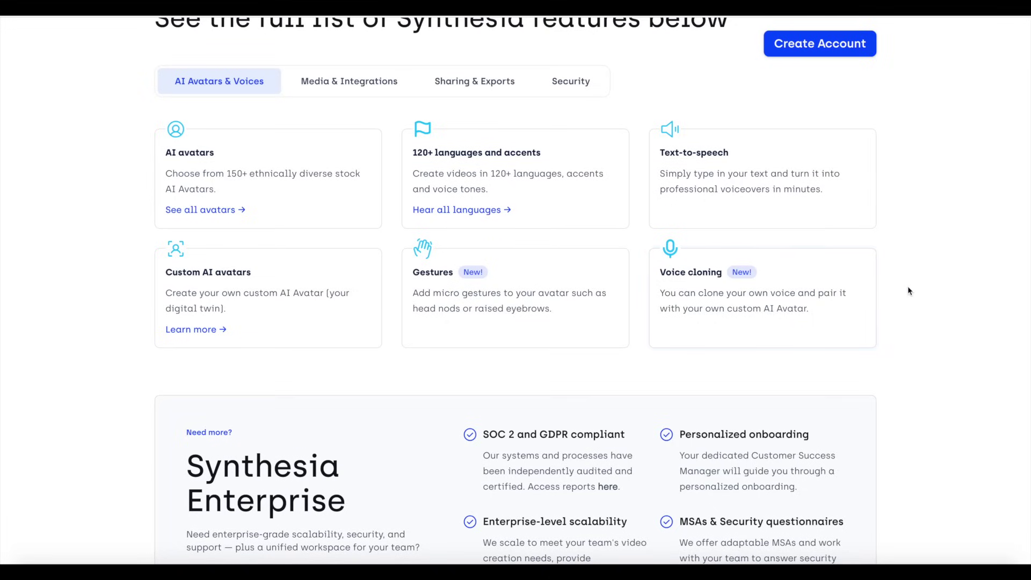
scroll(908, 287, up, 1)
scroll(908, 290, down, 3)
scroll(907, 288, up, 15)
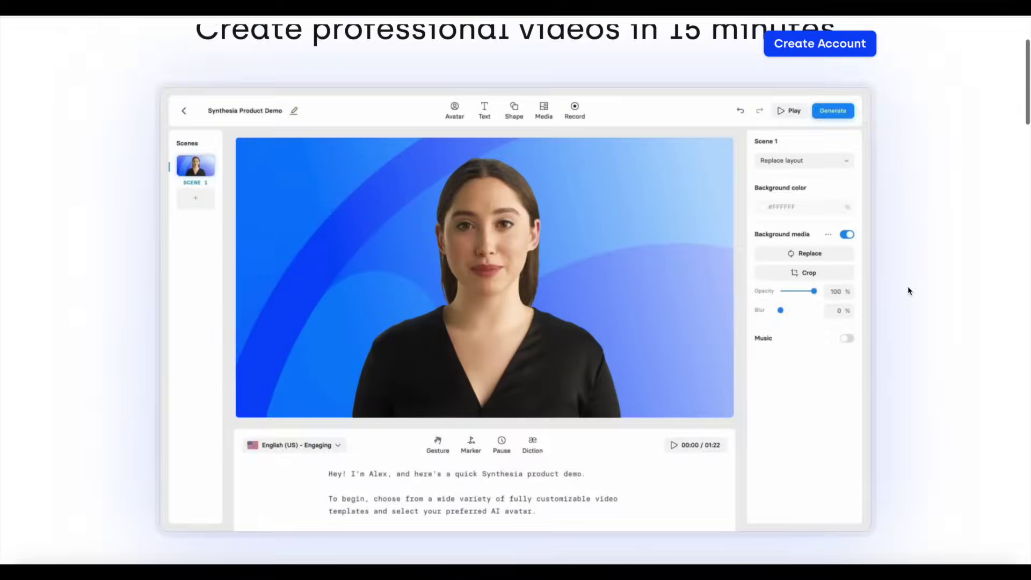
scroll(950, 231, down, 1)
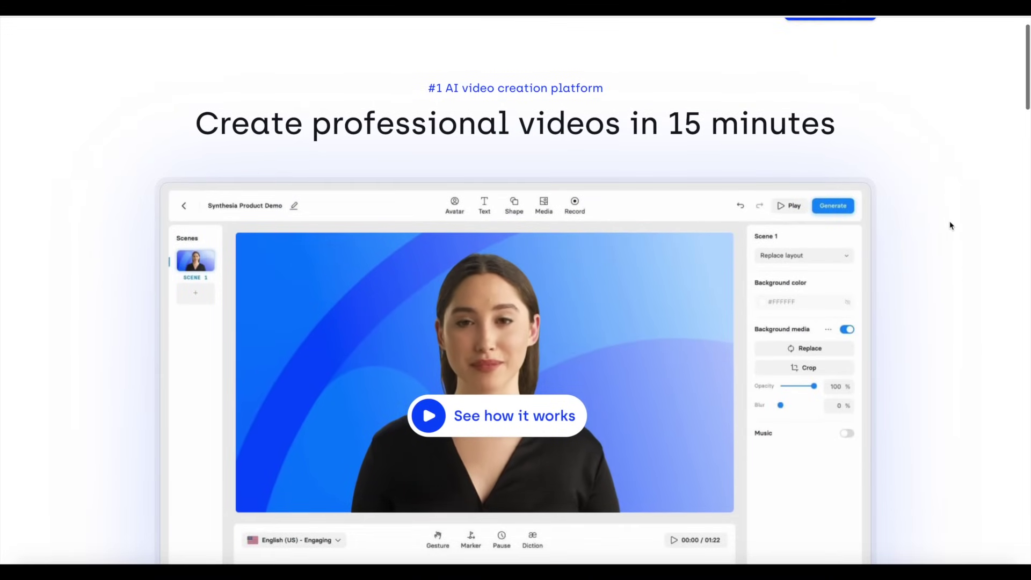
scroll(951, 223, down, 4)
scroll(951, 226, down, 6)
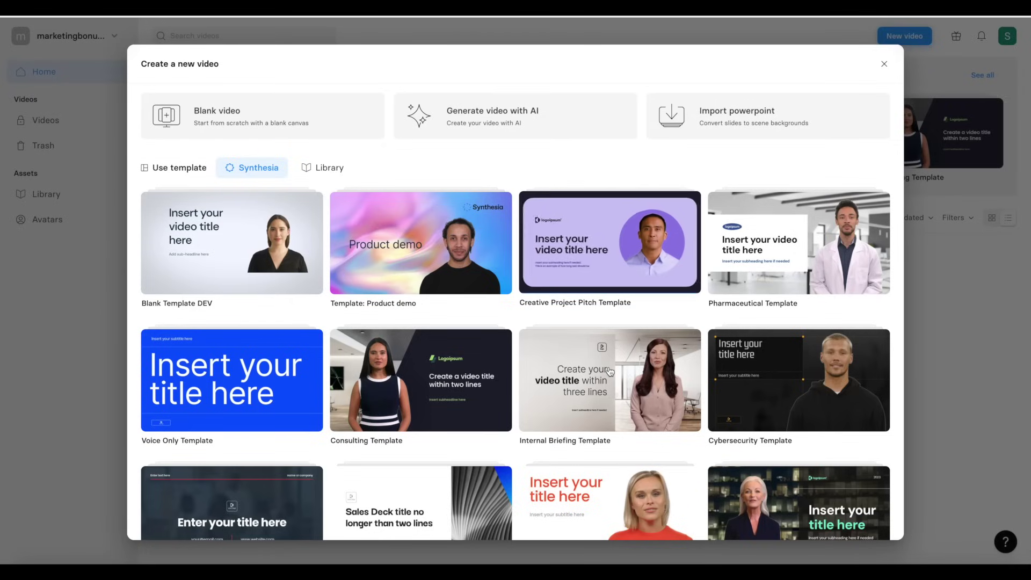
Start the new video from the Financial Presentation template, found further down among the Synthesia templates
scroll(610, 371, down, 1)
scroll(610, 372, down, 3)
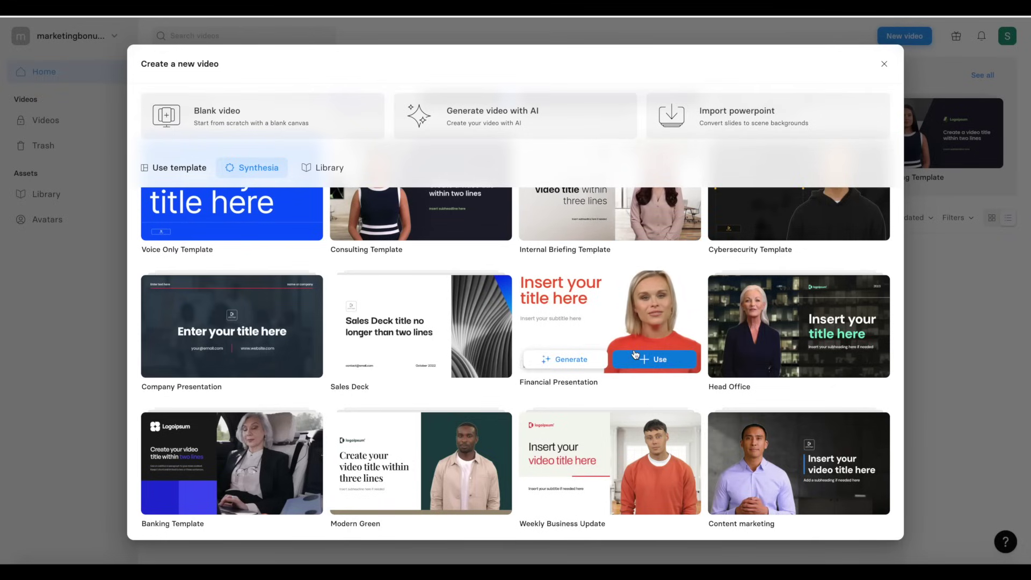
click(635, 354)
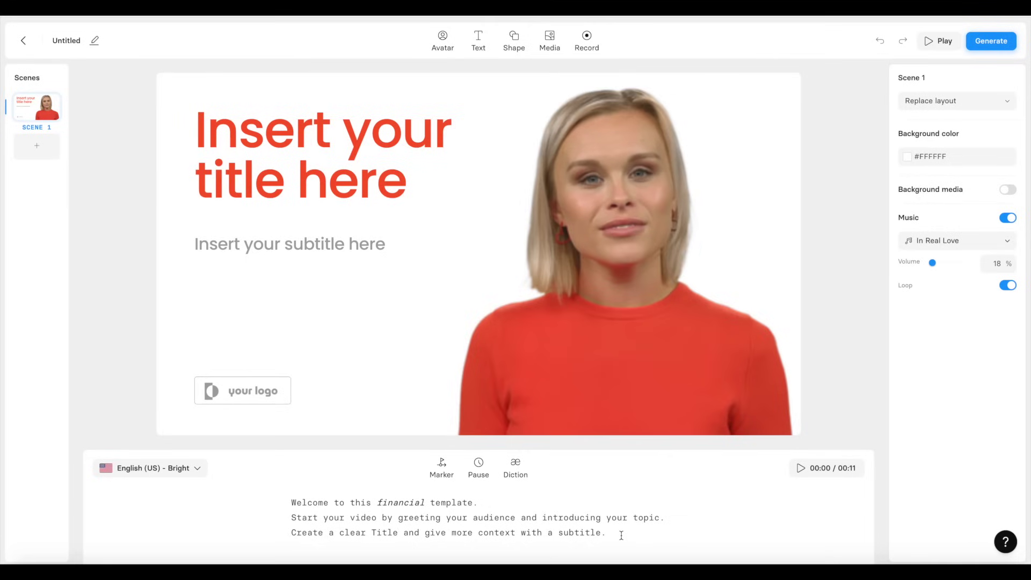
Replace the scene 1 script with "Welcome to my brand new video. Today i'll be showing you how to use the power of AI for your business."
drag(622, 536, 279, 491)
key(BackSpace)
text(Welcome to my brand new video. Today i'll be showing you how to use the power of AI for your business.)
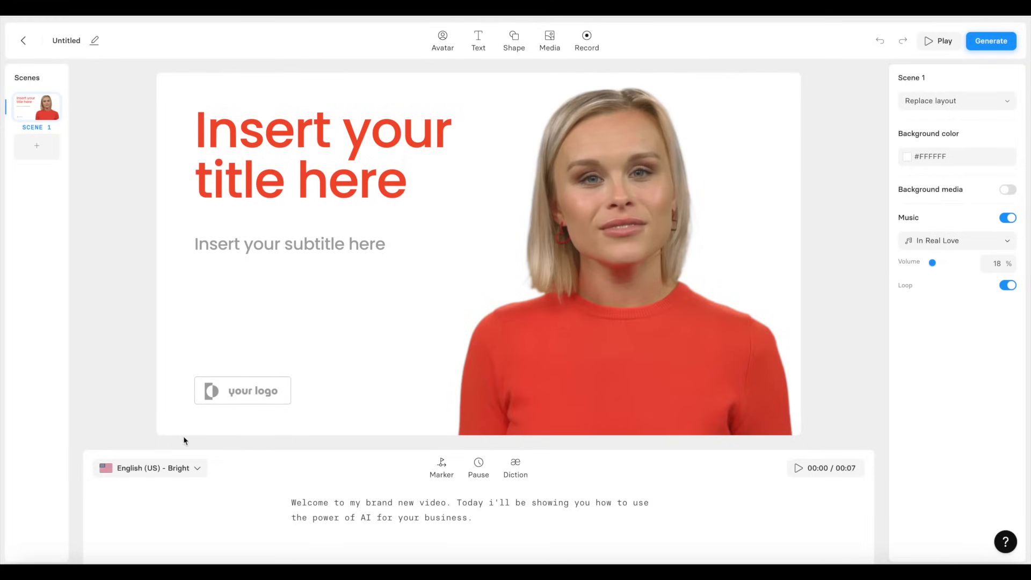
Examine the available voices for the script, from English accents to other languages, and close the selection without choosing one
click(198, 470)
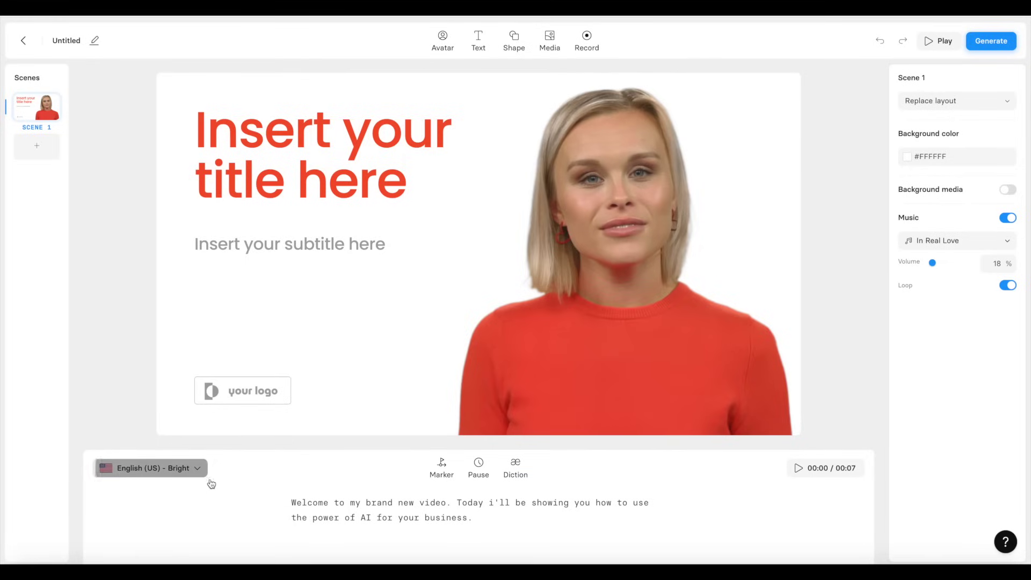
scroll(437, 272, down, 1)
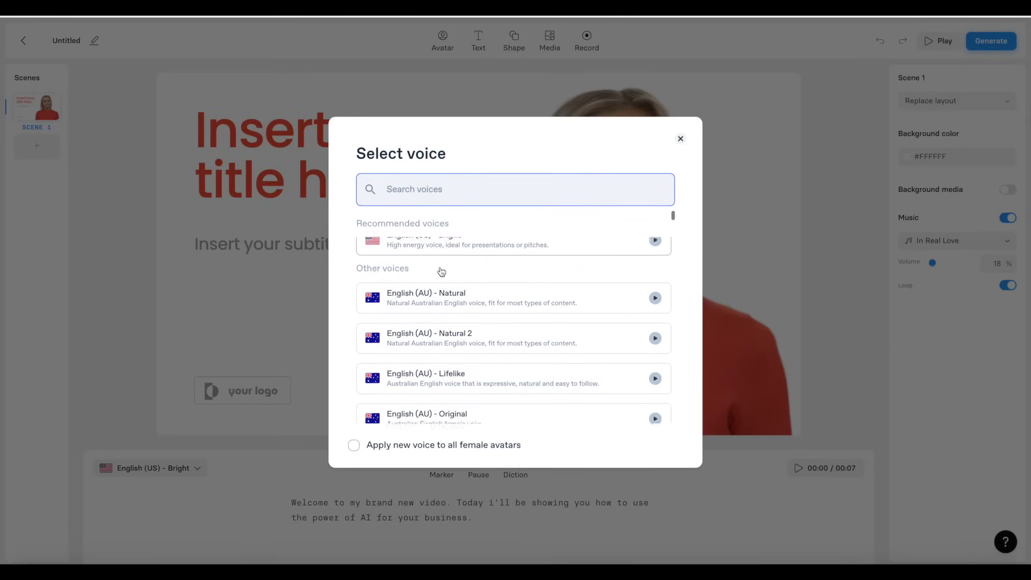
scroll(440, 270, up, 1)
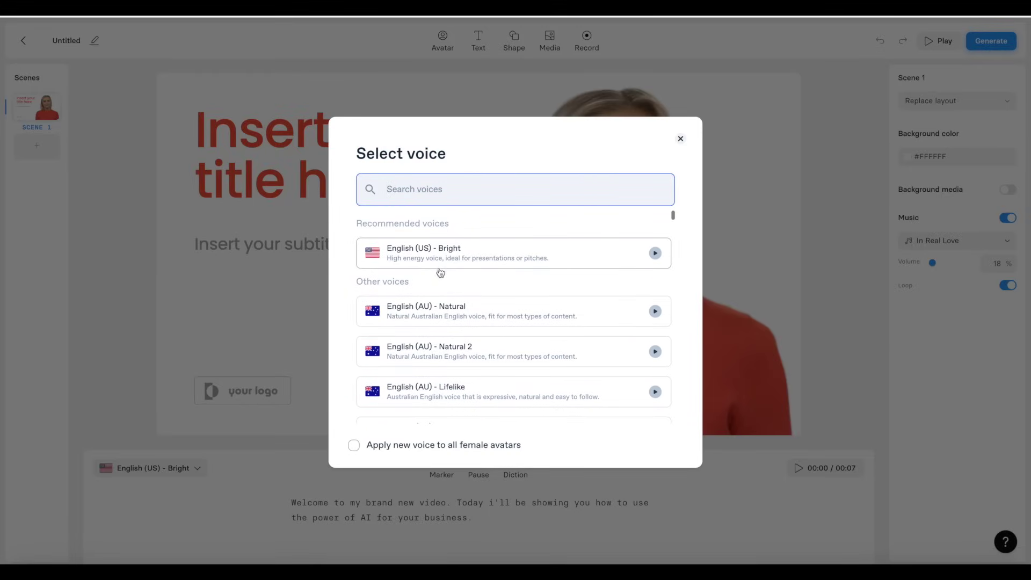
scroll(446, 311, down, 5)
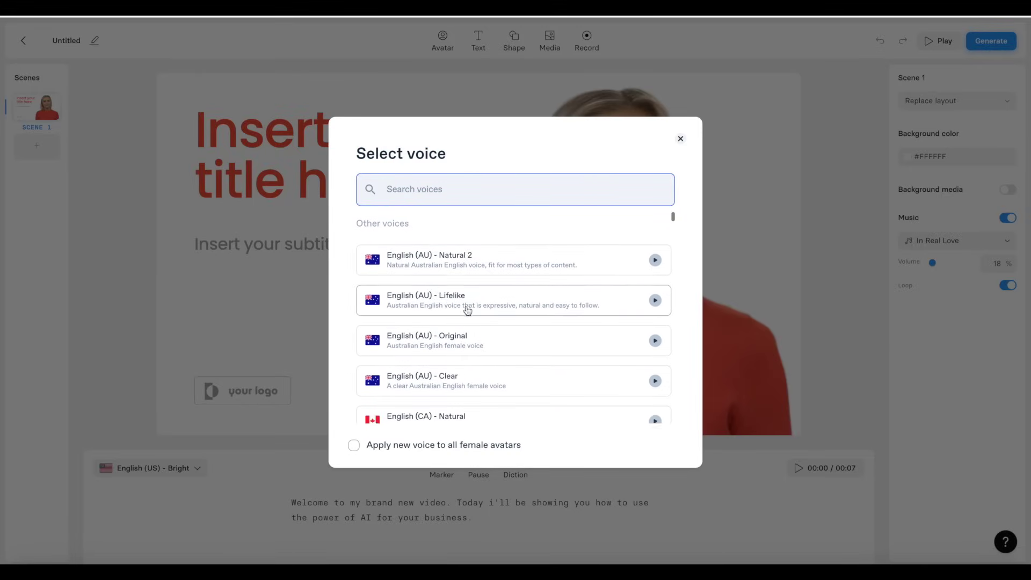
scroll(447, 325, down, 3)
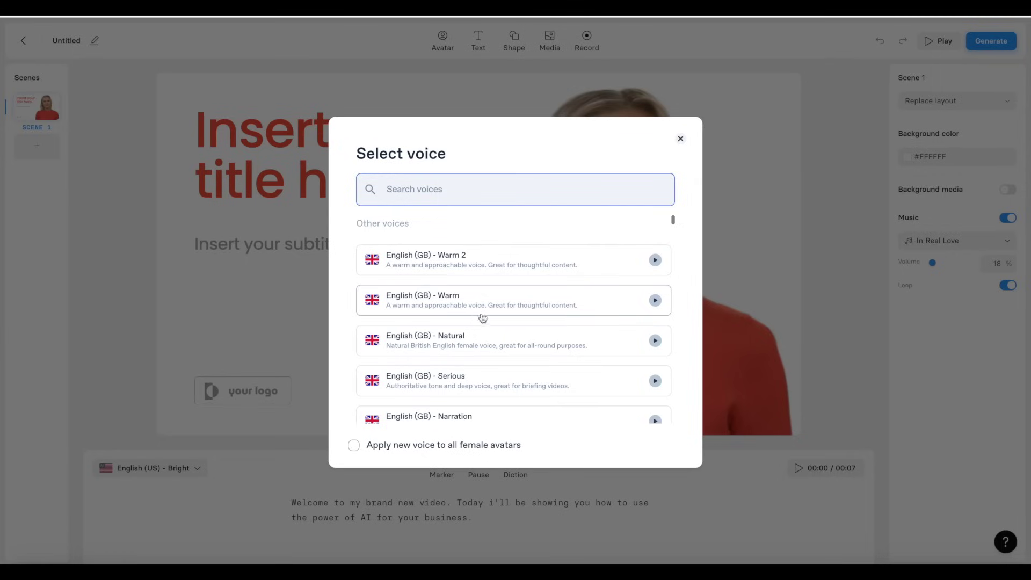
scroll(463, 306, up, 3)
scroll(487, 333, down, 8)
scroll(478, 317, down, 10)
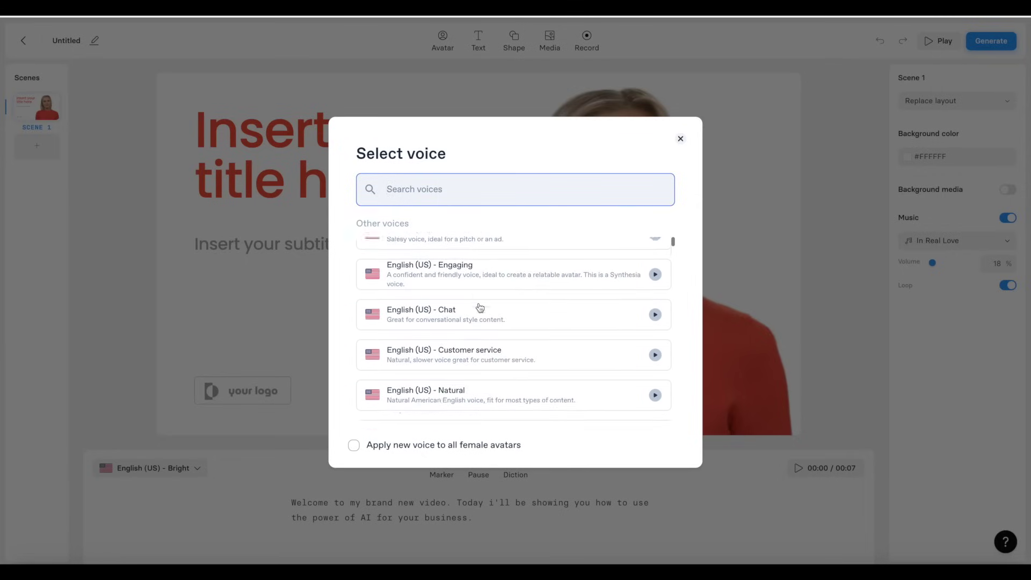
scroll(591, 274, down, 3)
drag(673, 255, 672, 295)
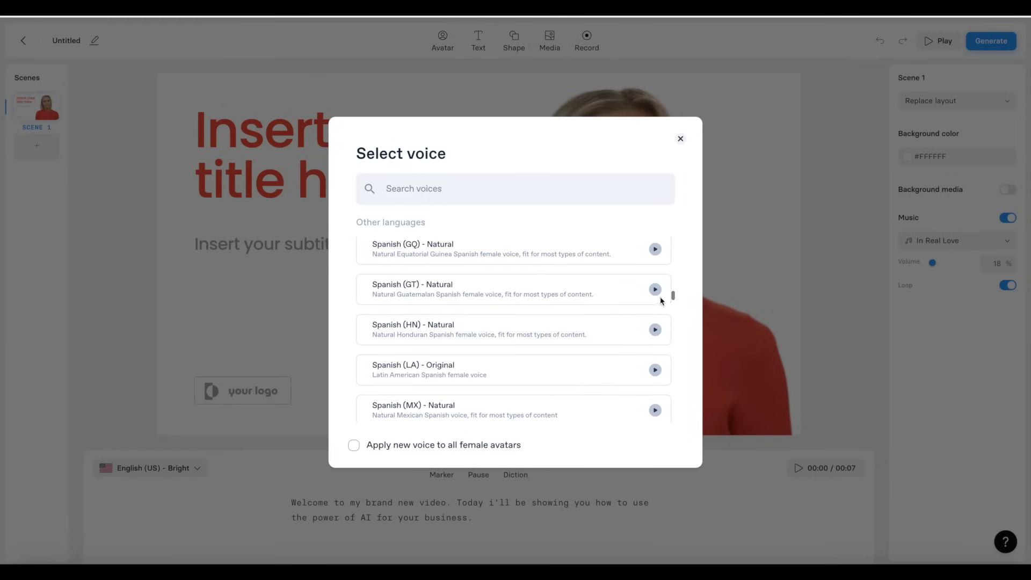
scroll(474, 310, up, 10)
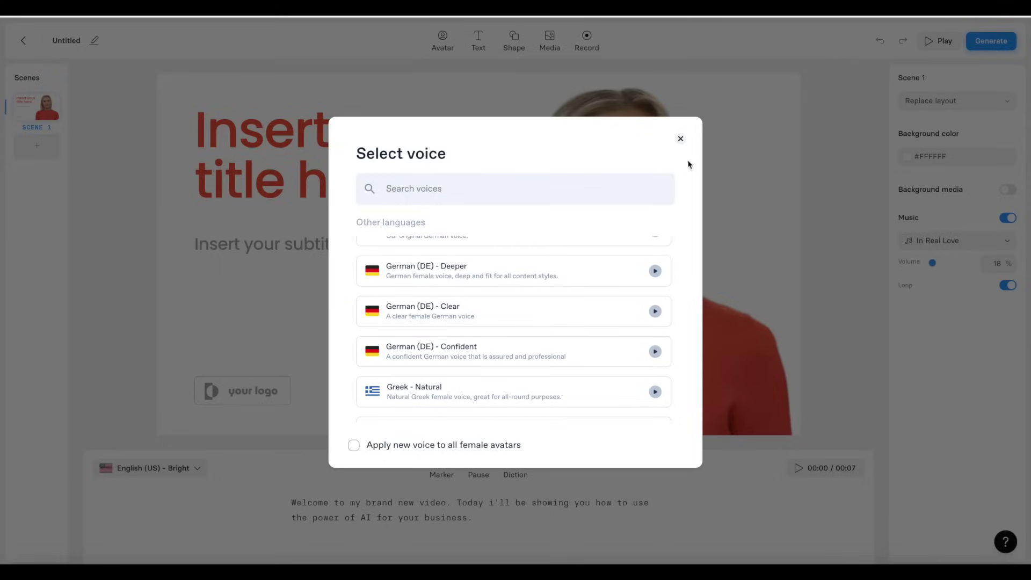
click(681, 140)
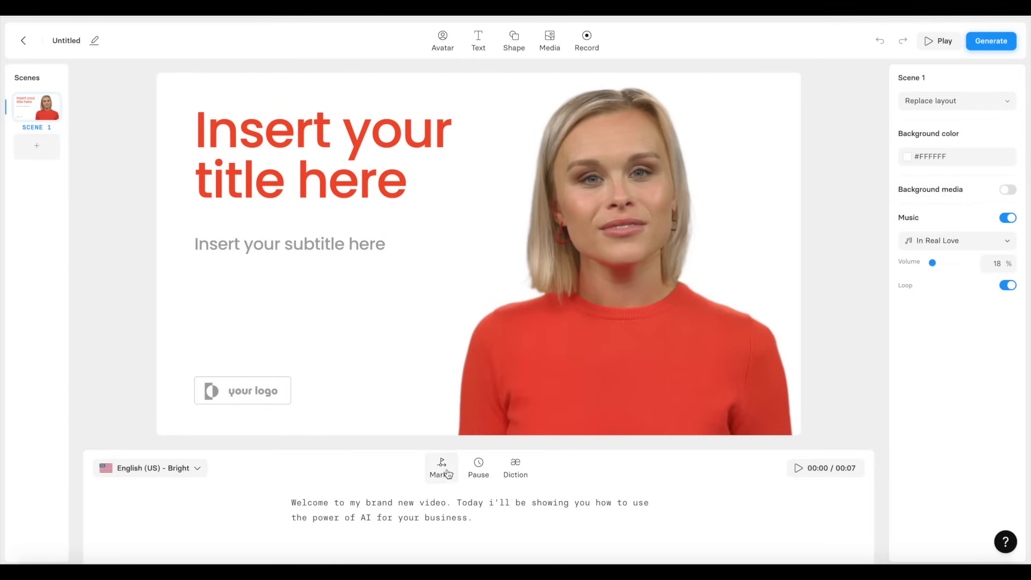
Insert a marker after "Welcome" in the scene 1 script, delete it again and return to the start of the text
click(336, 503)
click(441, 467)
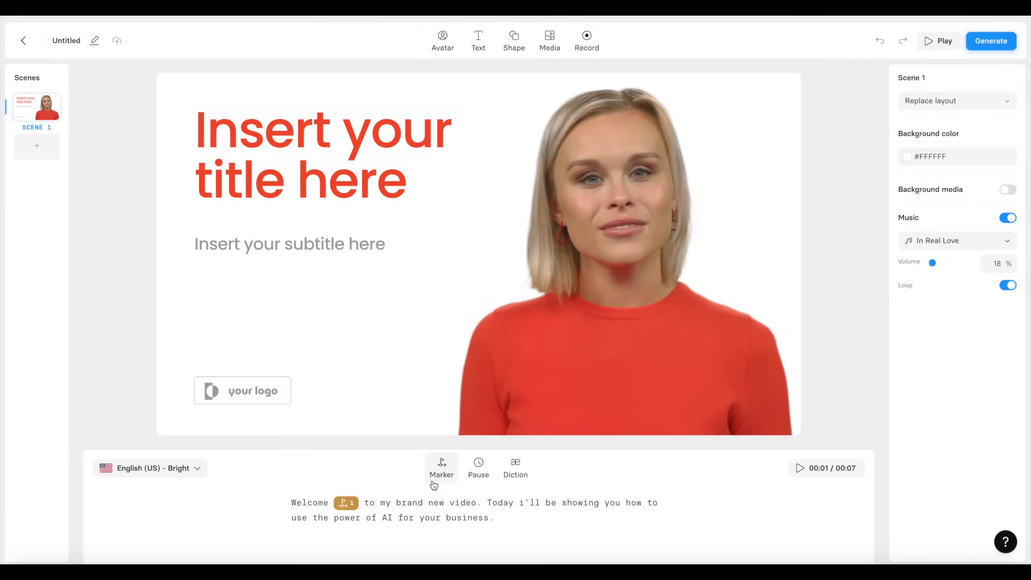
click(363, 504)
key(BackSpace)
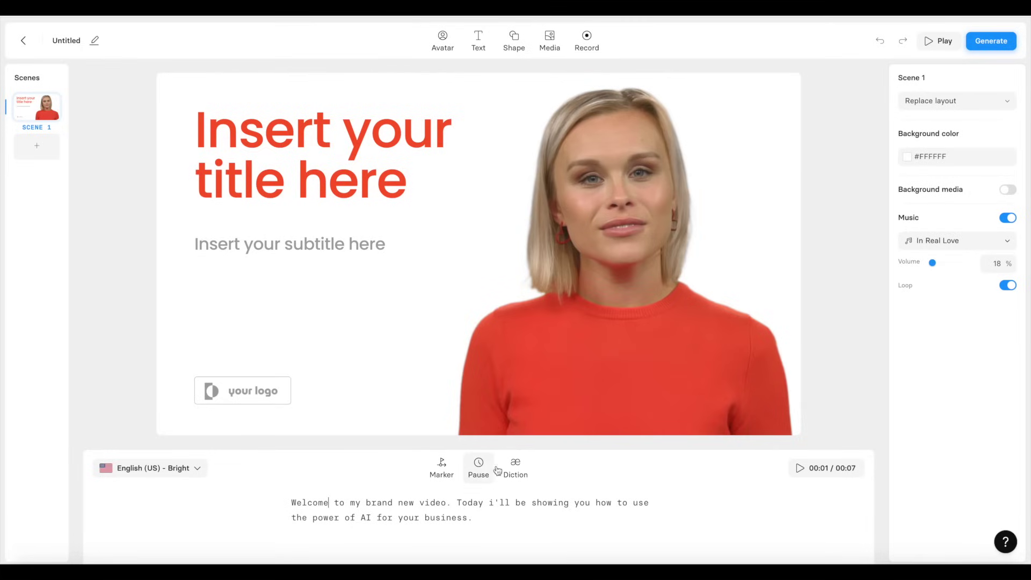
click(289, 502)
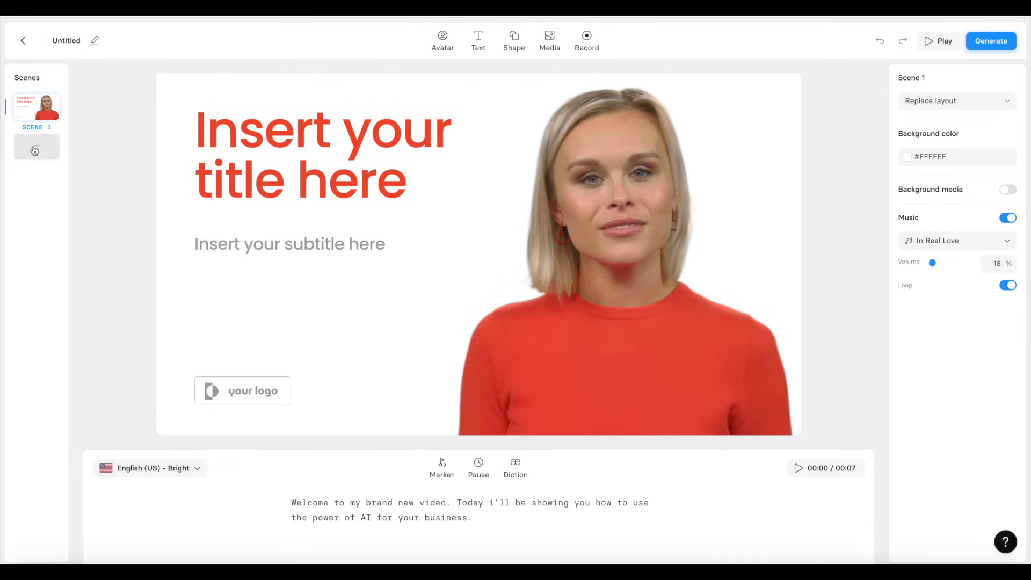
Add a second scene using the Financial Presentation layout with the avatar centred in front of a wide office meeting image
click(35, 151)
mouse_move(271, 261)
scroll(271, 260, down, 3)
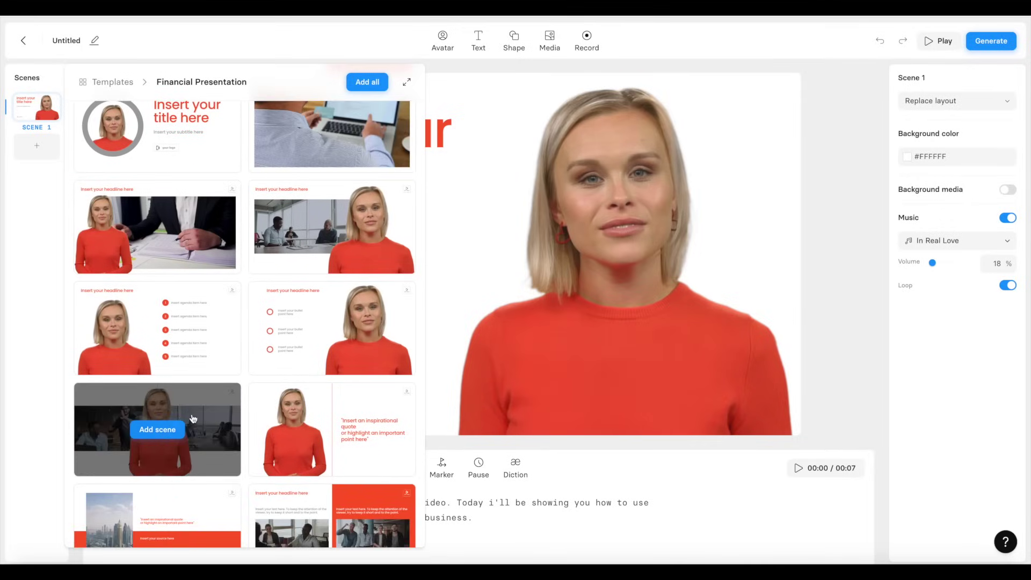
click(166, 429)
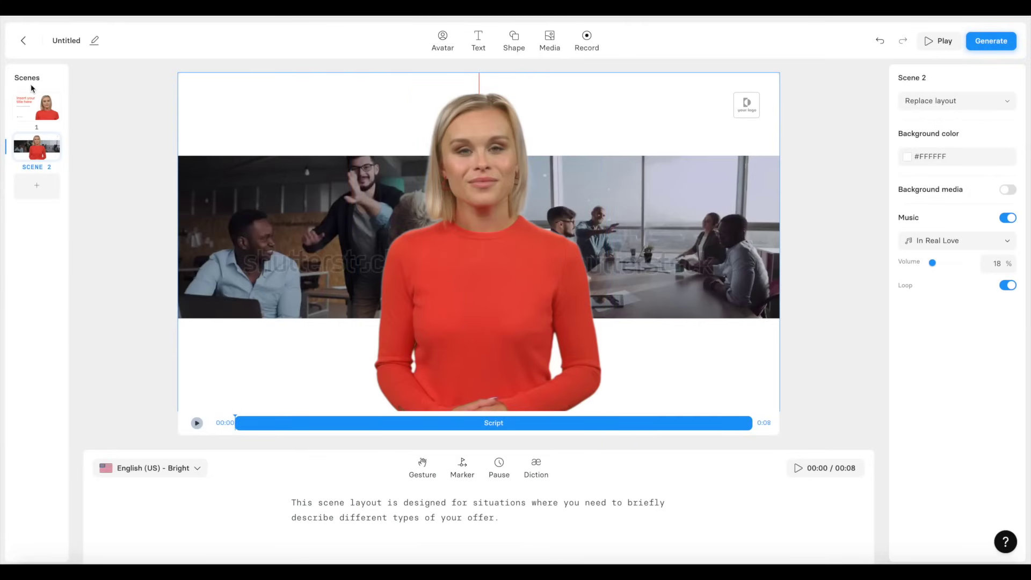
Compare scenes 1 and 2, check the script text of scene 2, and return to scene 1
click(41, 100)
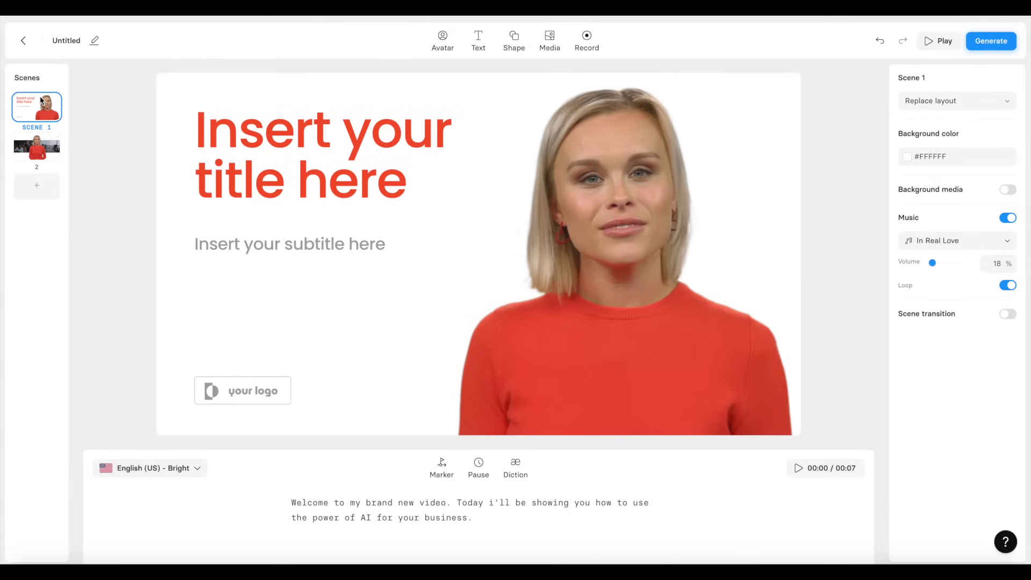
click(47, 159)
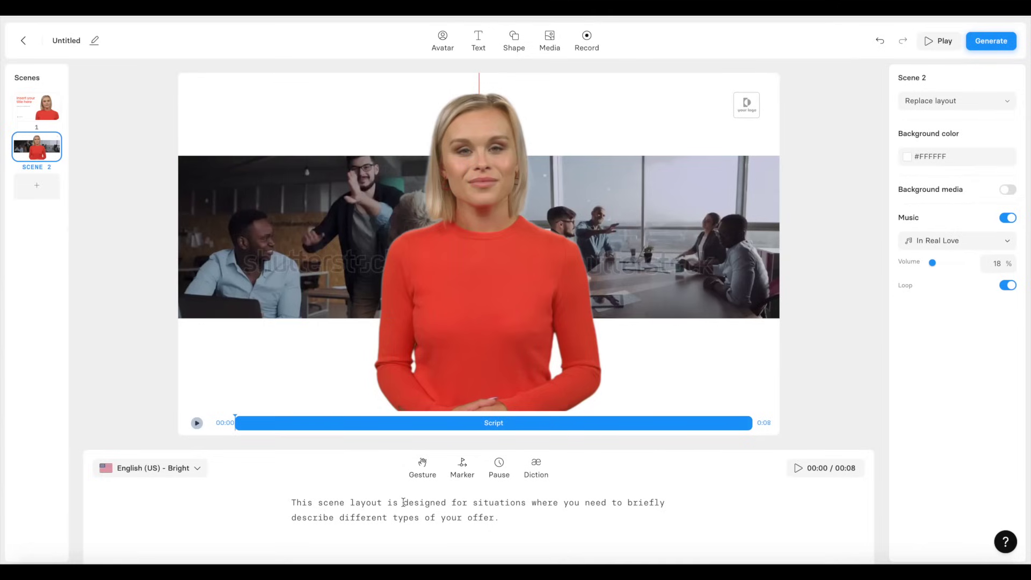
drag(511, 518, 290, 494)
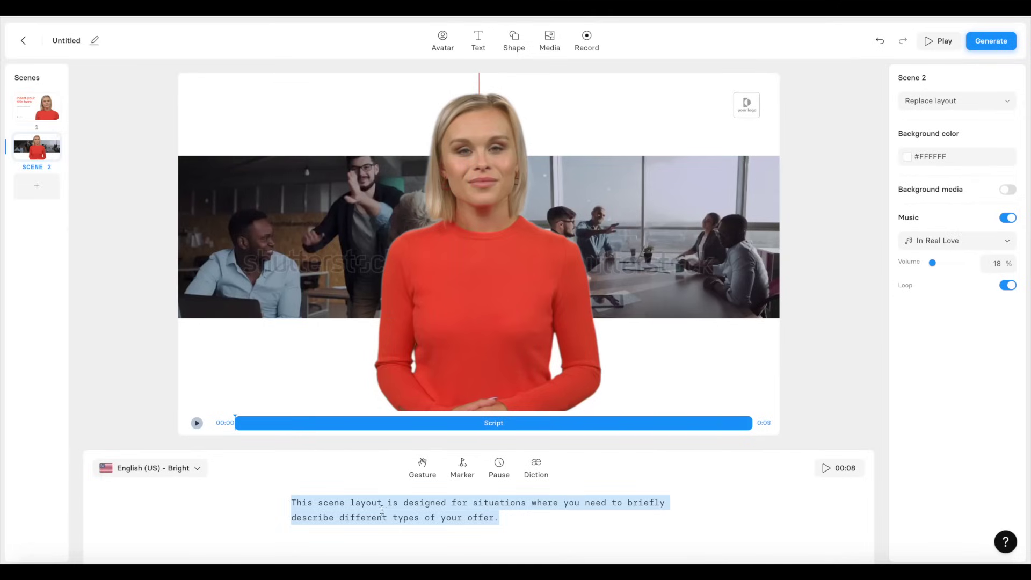
click(485, 530)
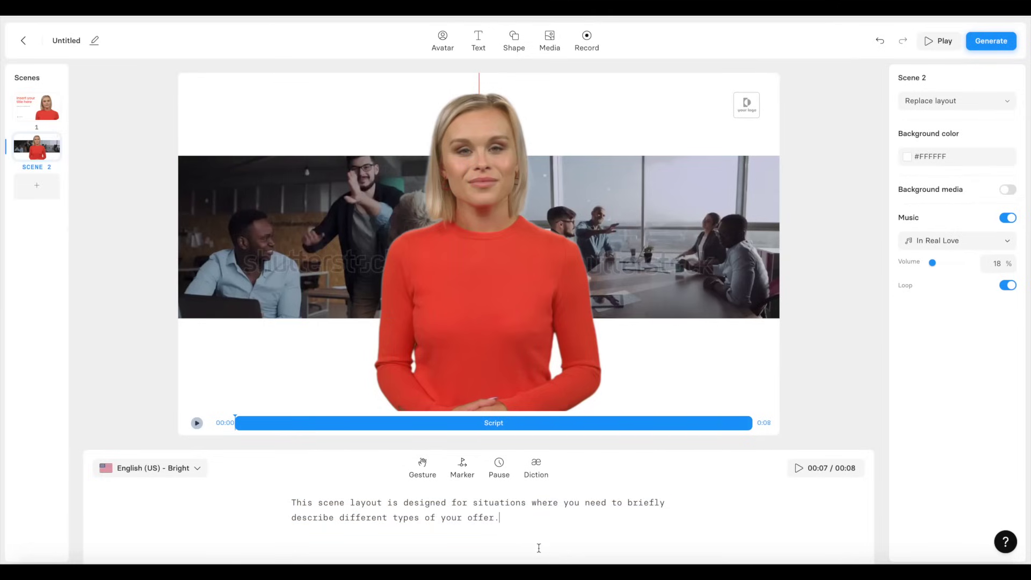
click(55, 110)
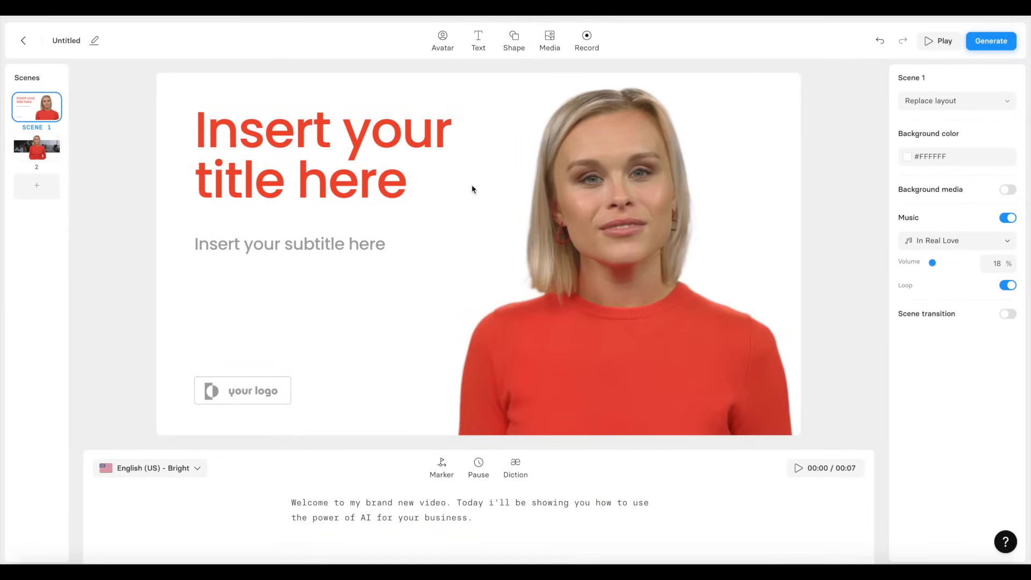
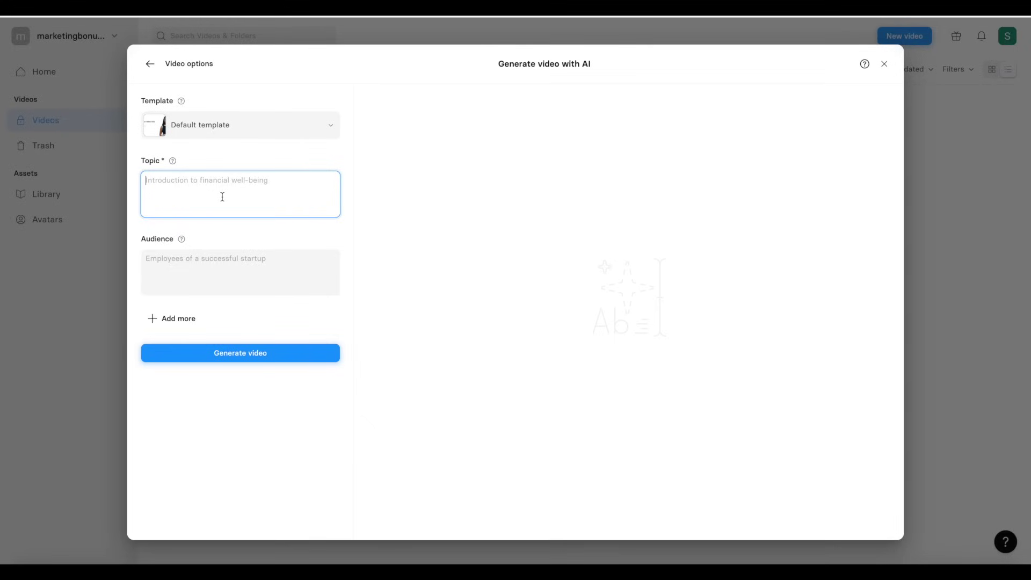
Enter "AI" as the topic and "Business Owners" as the audience for the AI-generated video
text(AI)
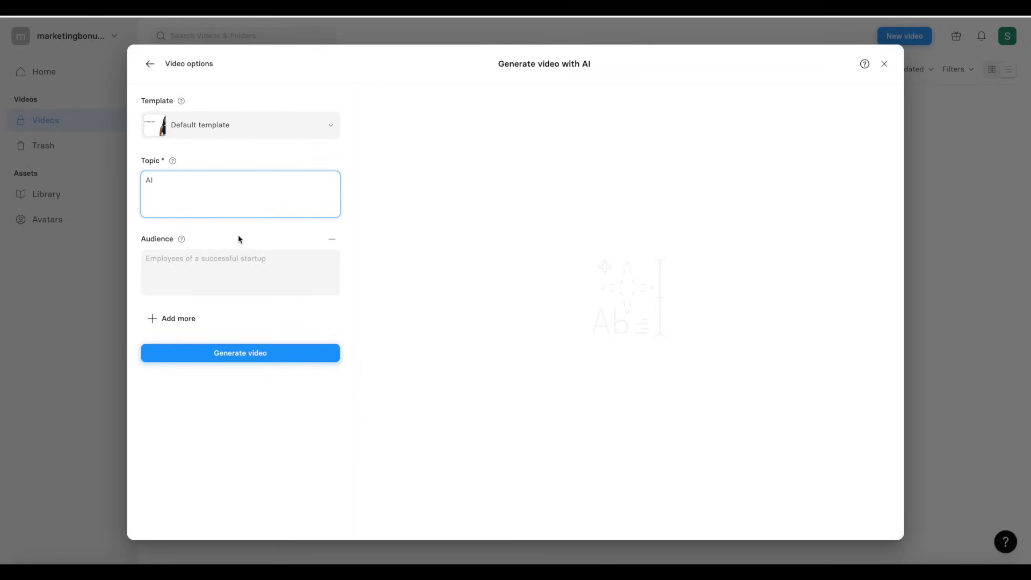
click(231, 264)
text(Busine)
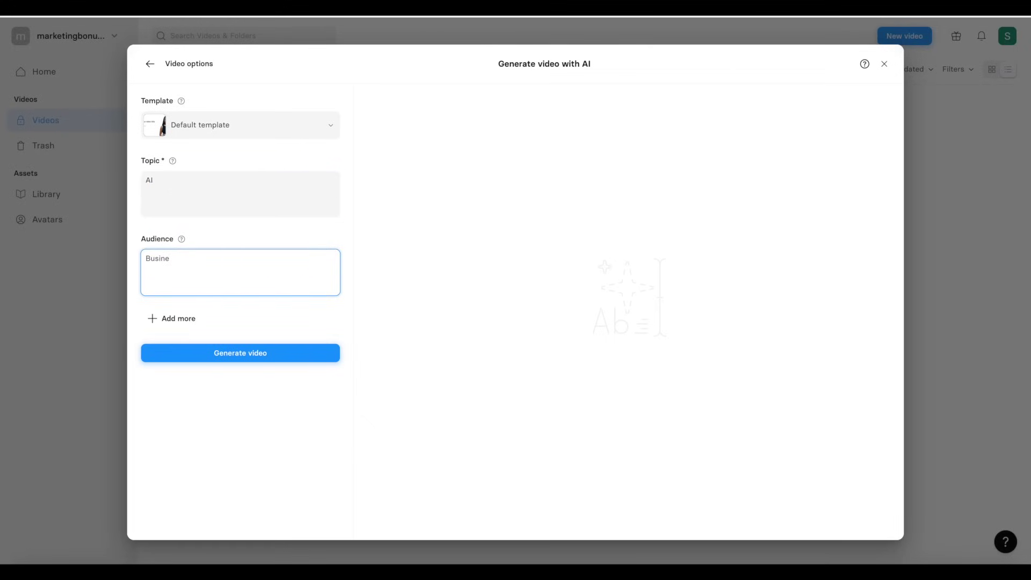
text(ss Owners)
Browse the template choices, open the Cybersecurity Template and leave the selection without applying it
click(295, 128)
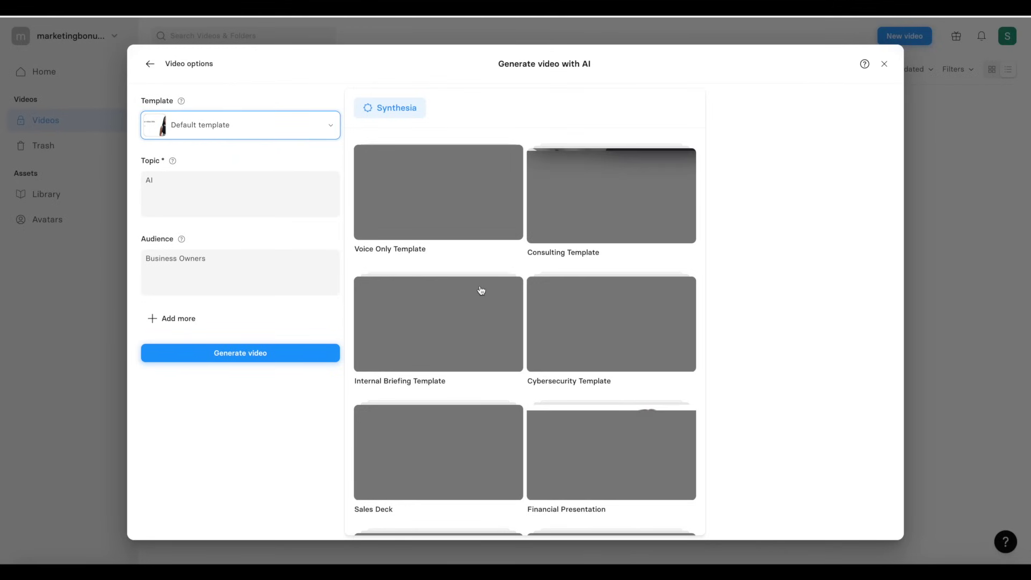
scroll(481, 291, down, 1)
scroll(529, 276, up, 1)
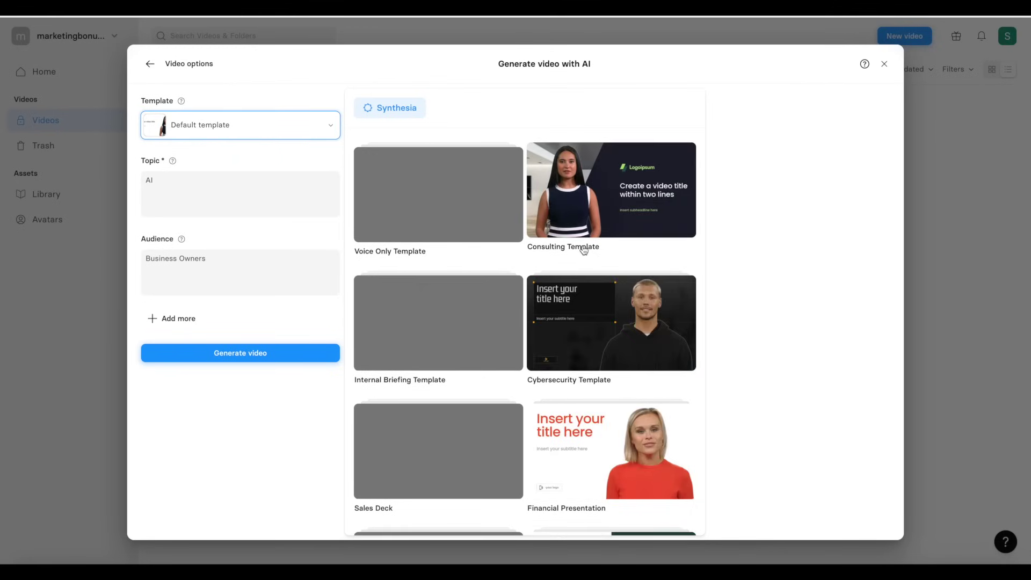
click(635, 330)
click(262, 207)
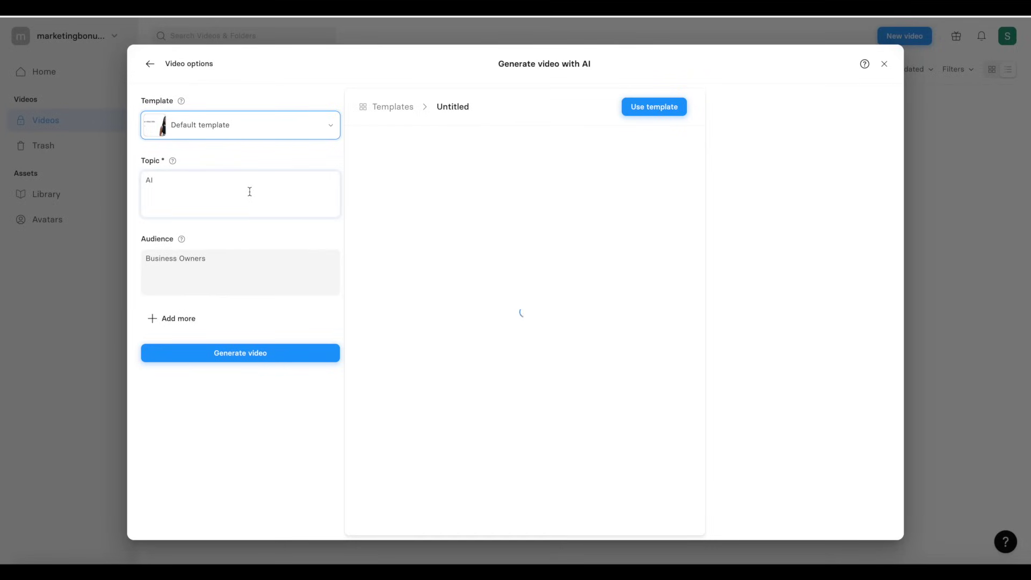
click(249, 191)
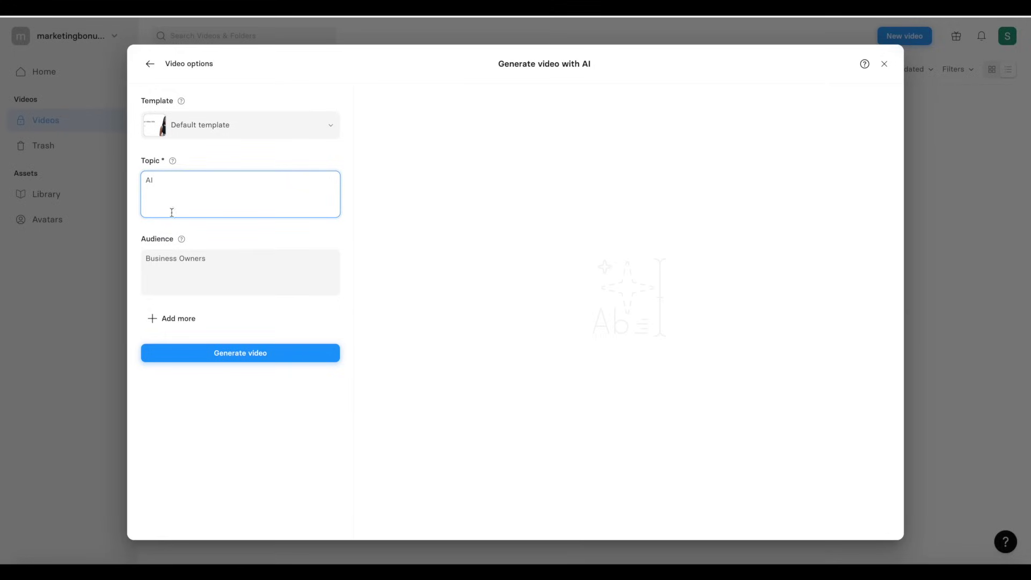
Generate the video script with the default template and continue with it in the editor
click(302, 359)
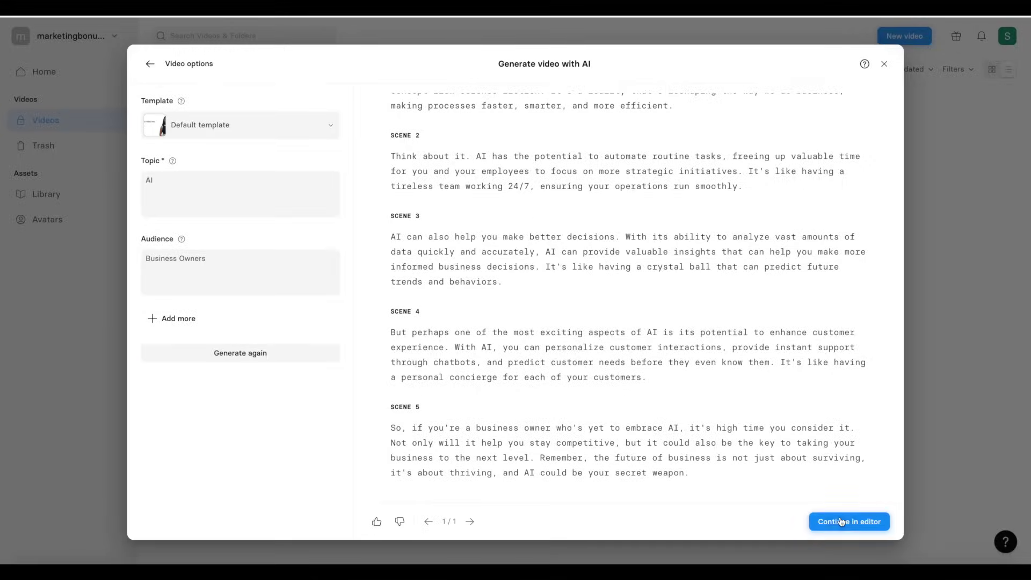
click(844, 524)
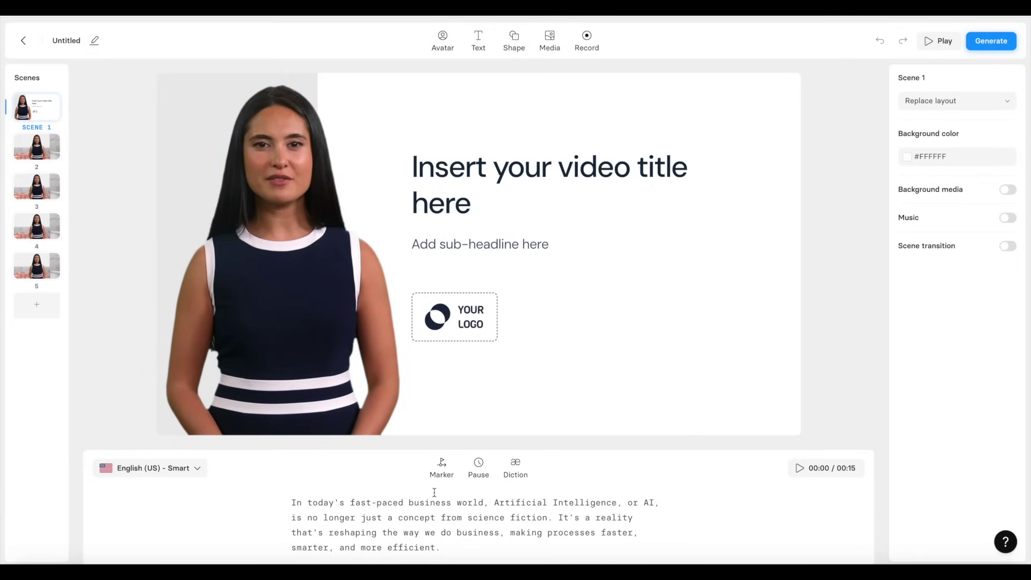
Review the generated scenes 2 through 5 with their scripts and return to scene 1
click(36, 147)
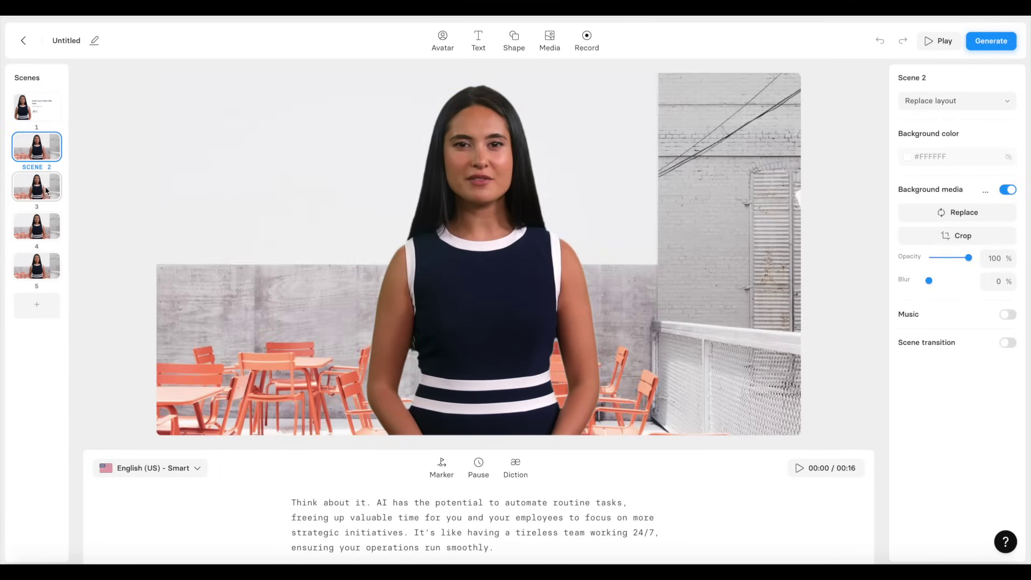
click(46, 189)
click(52, 237)
click(49, 264)
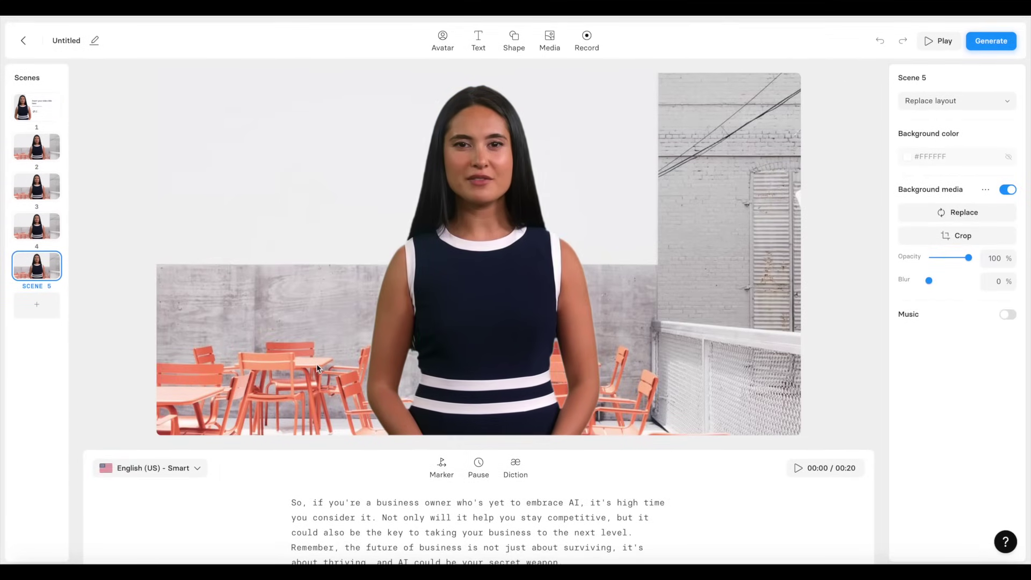
click(35, 108)
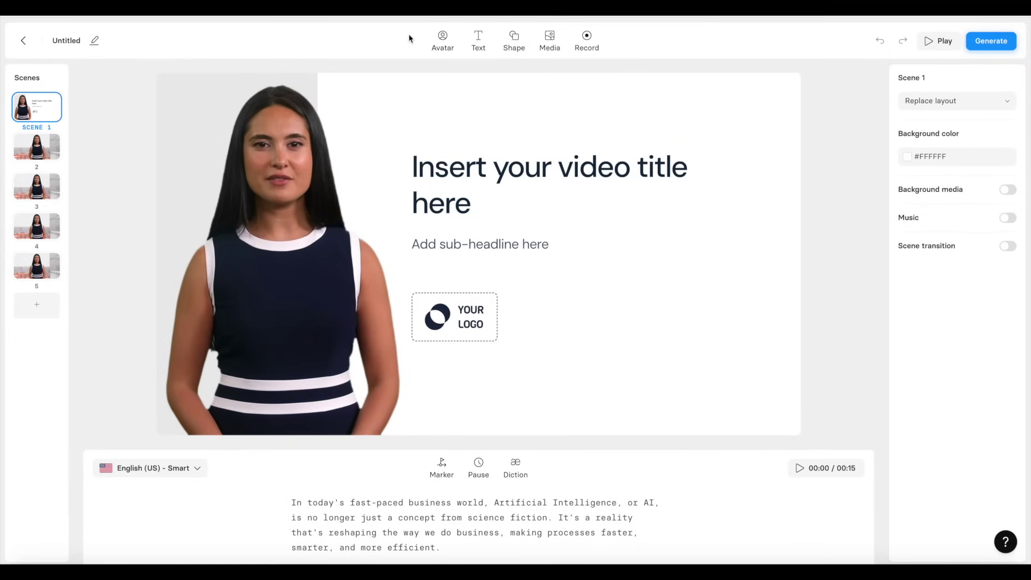
Browse the stock avatars available for scene 1 without picking one
click(441, 41)
scroll(409, 236, down, 1)
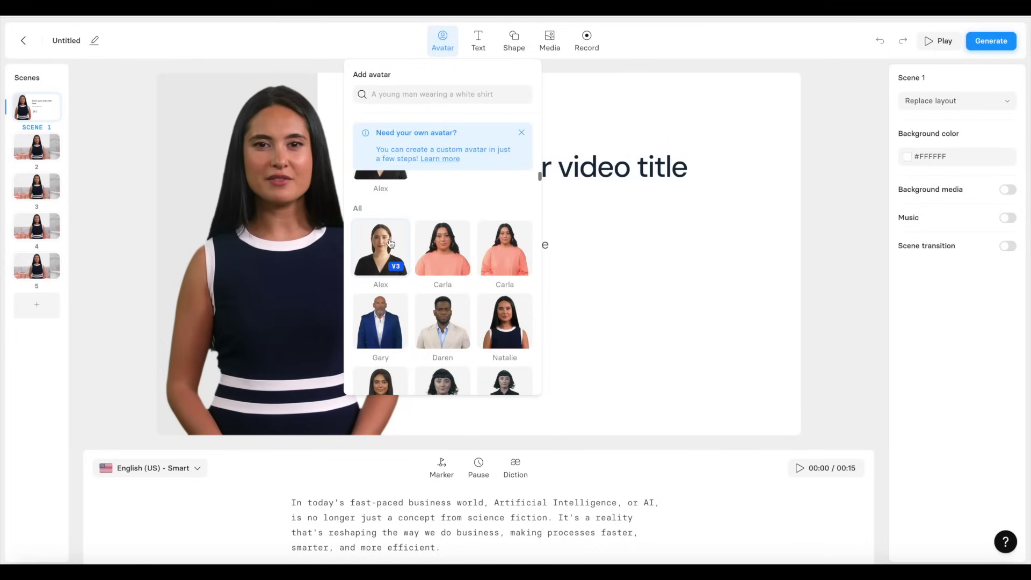
scroll(413, 245, down, 2)
scroll(416, 247, down, 2)
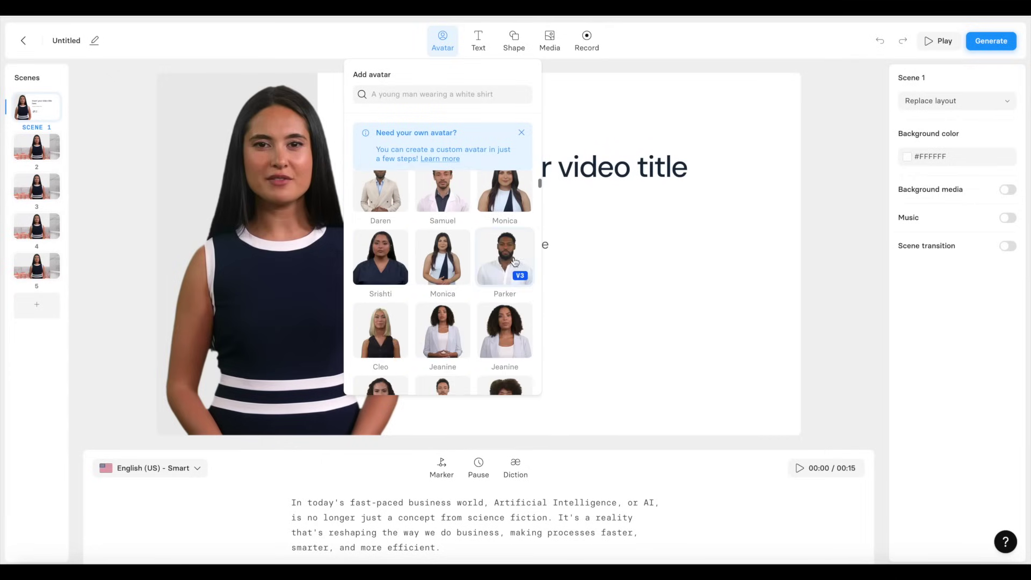
scroll(408, 242, up, 5)
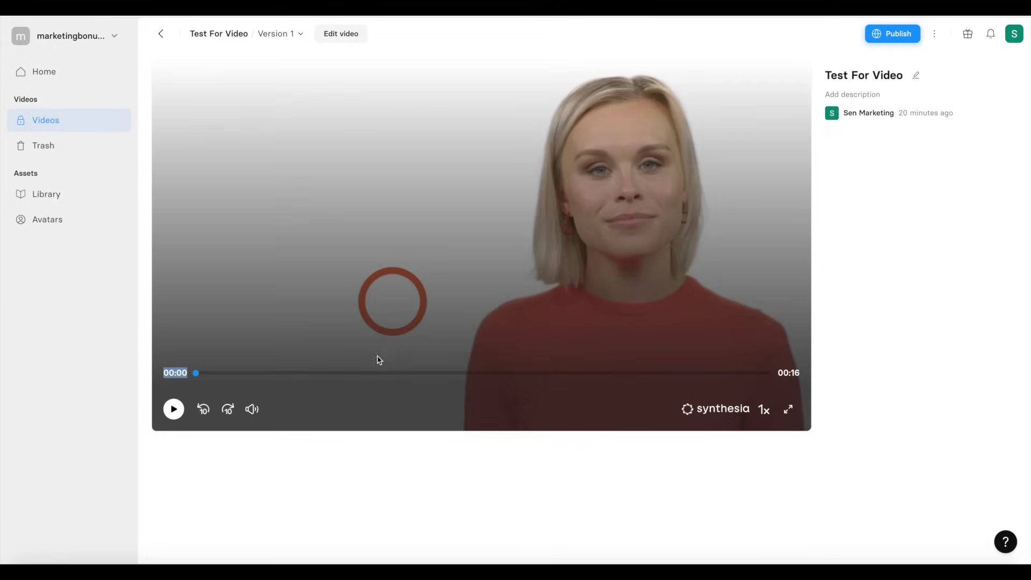
Skim the finished "Test For Video" by jumping to several points along its timeline
click(255, 375)
click(434, 374)
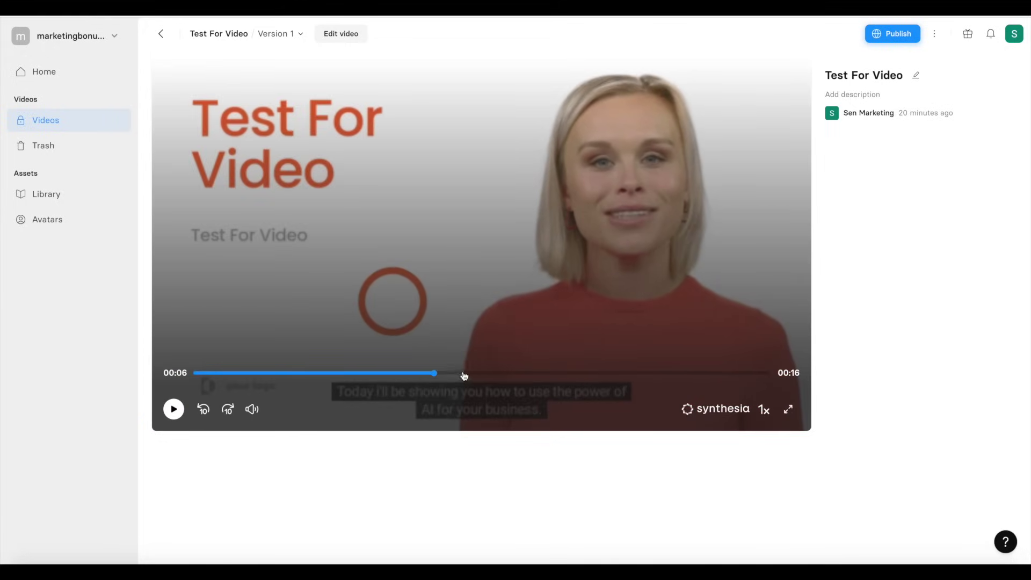
click(572, 376)
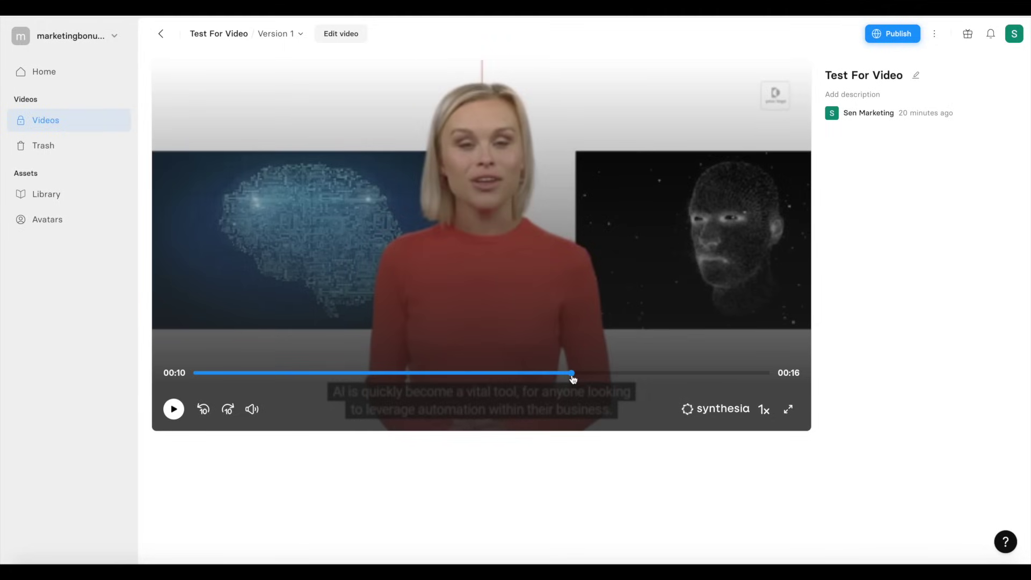
click(656, 372)
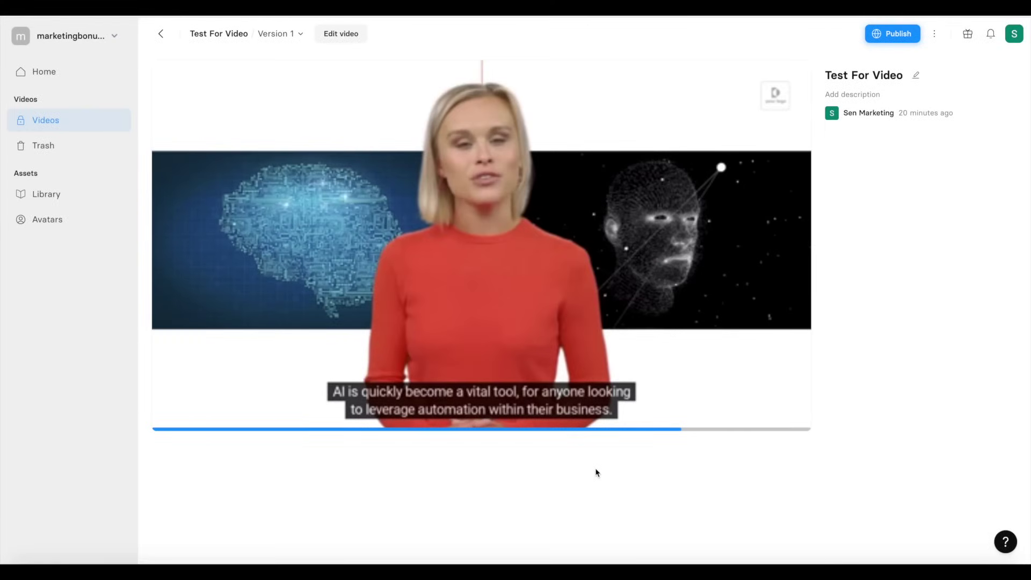
click(759, 398)
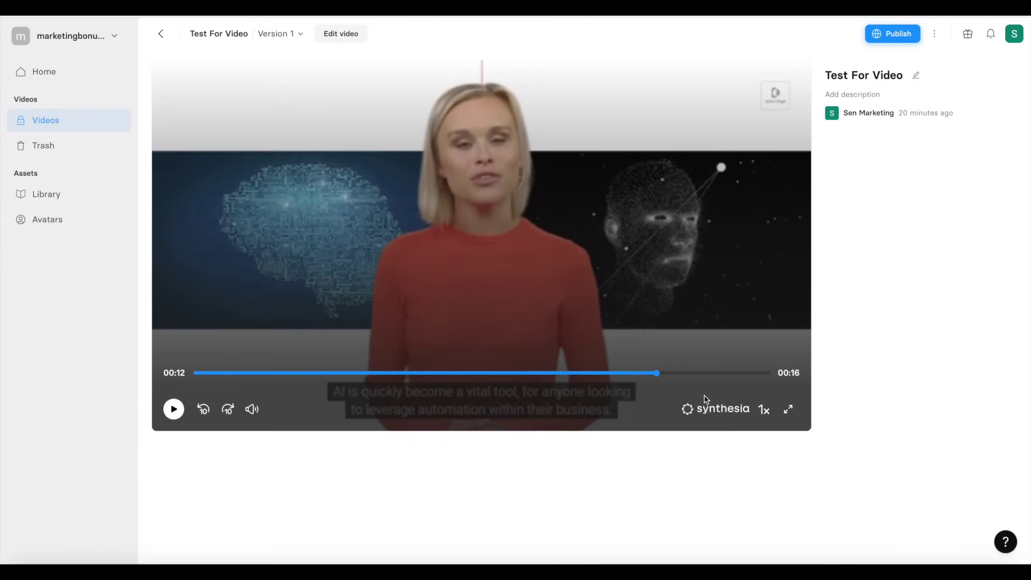
click(669, 386)
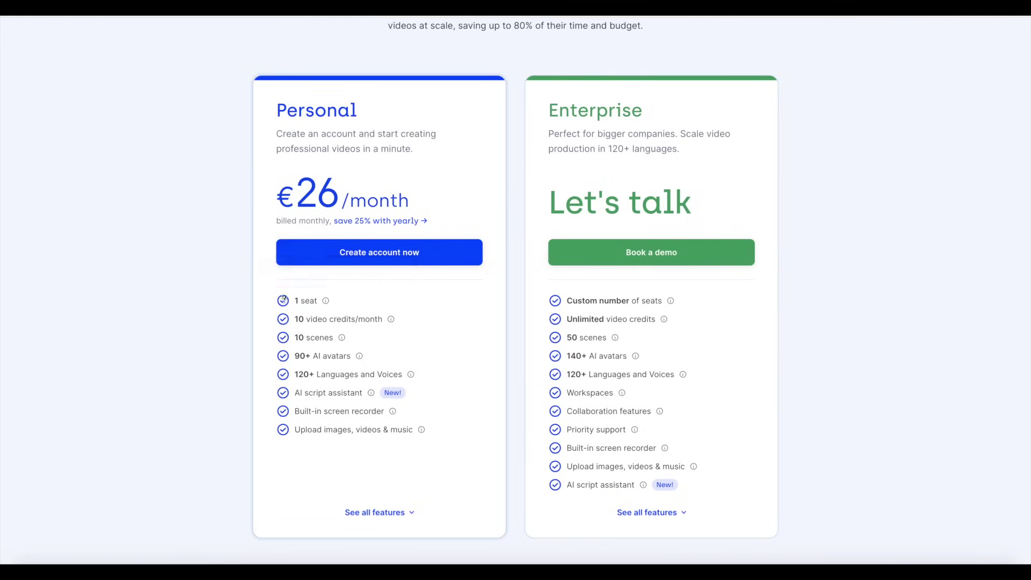
Examine the Personal plan's feature explanations on the pricing page, including video credits, scenes, AI avatars, languages and screen recorder
mouse_move(303, 317)
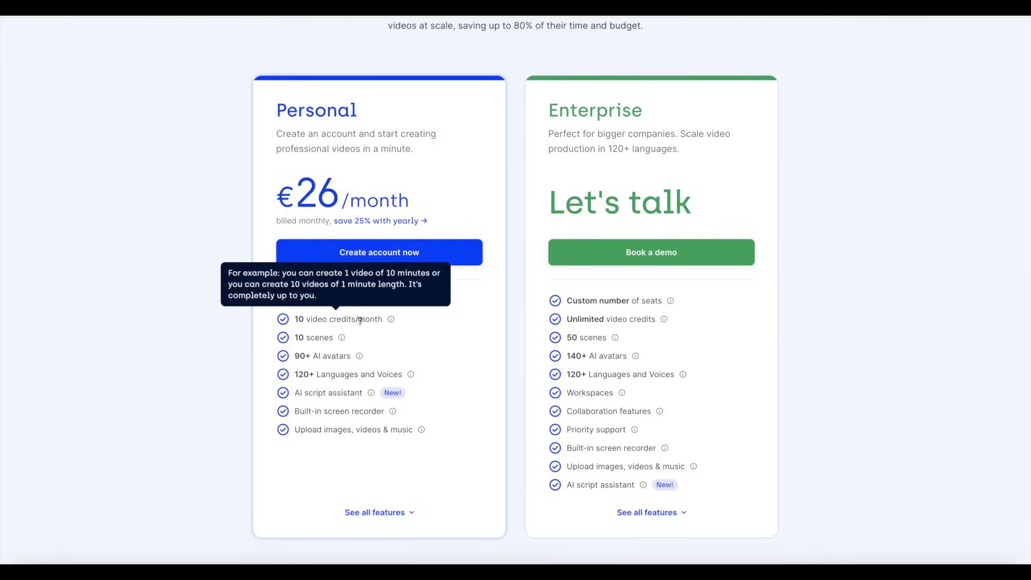
mouse_move(331, 337)
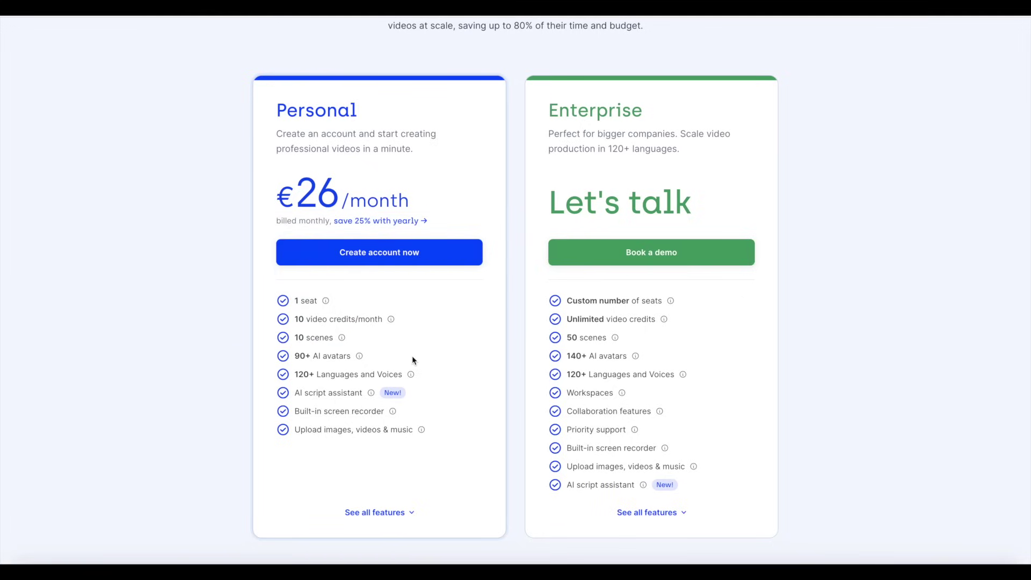
mouse_move(344, 356)
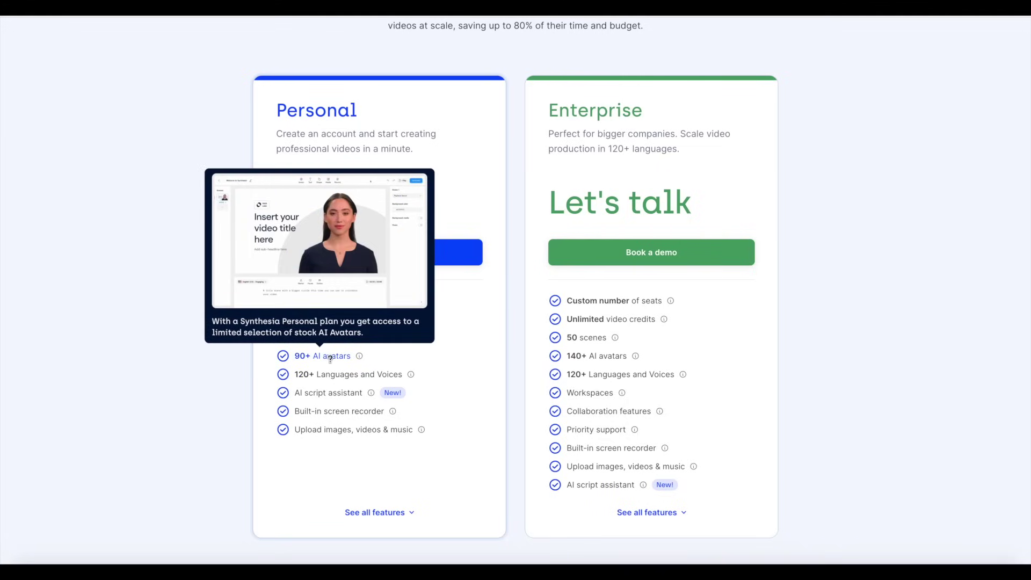
mouse_move(353, 376)
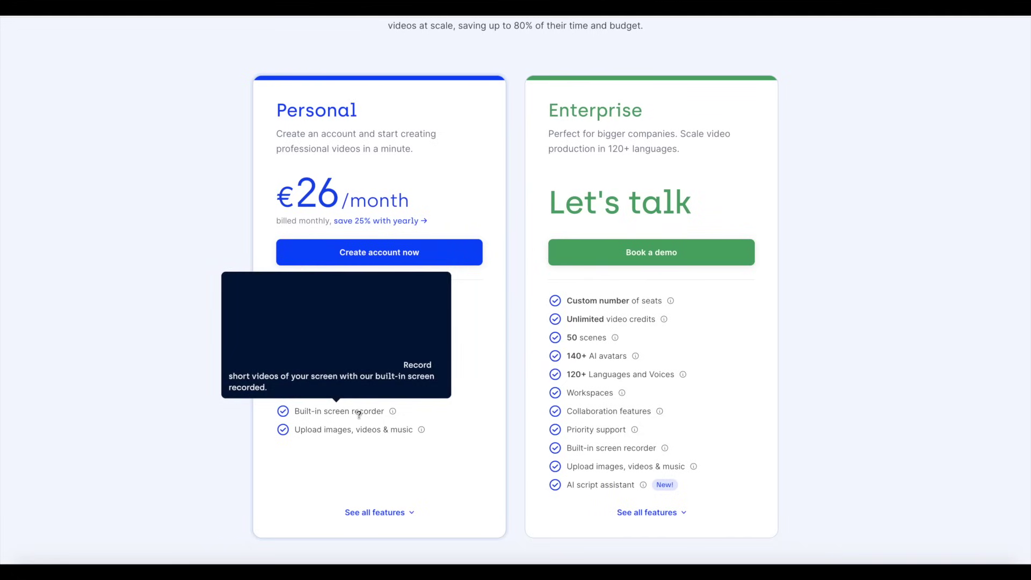
mouse_move(435, 439)
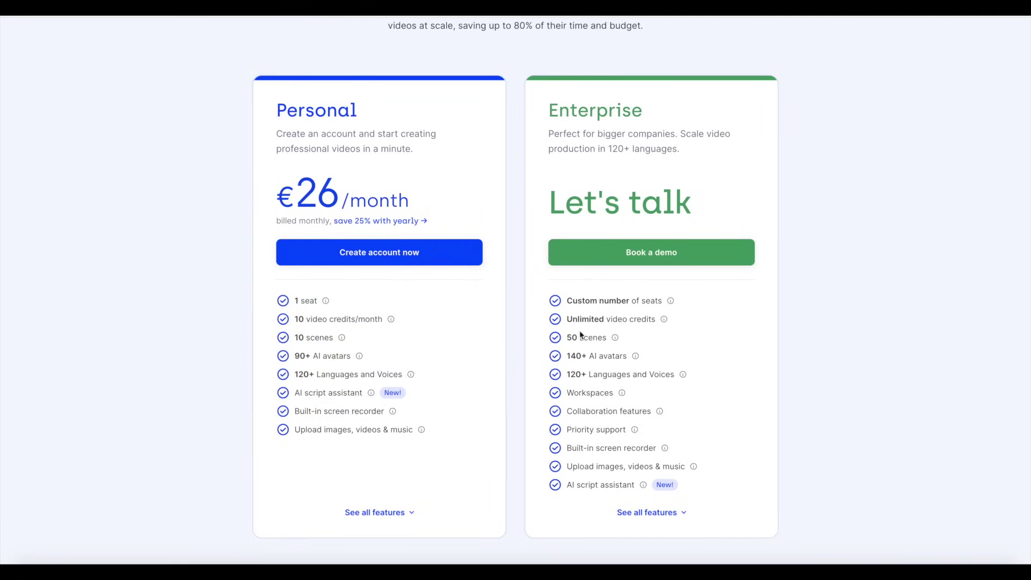